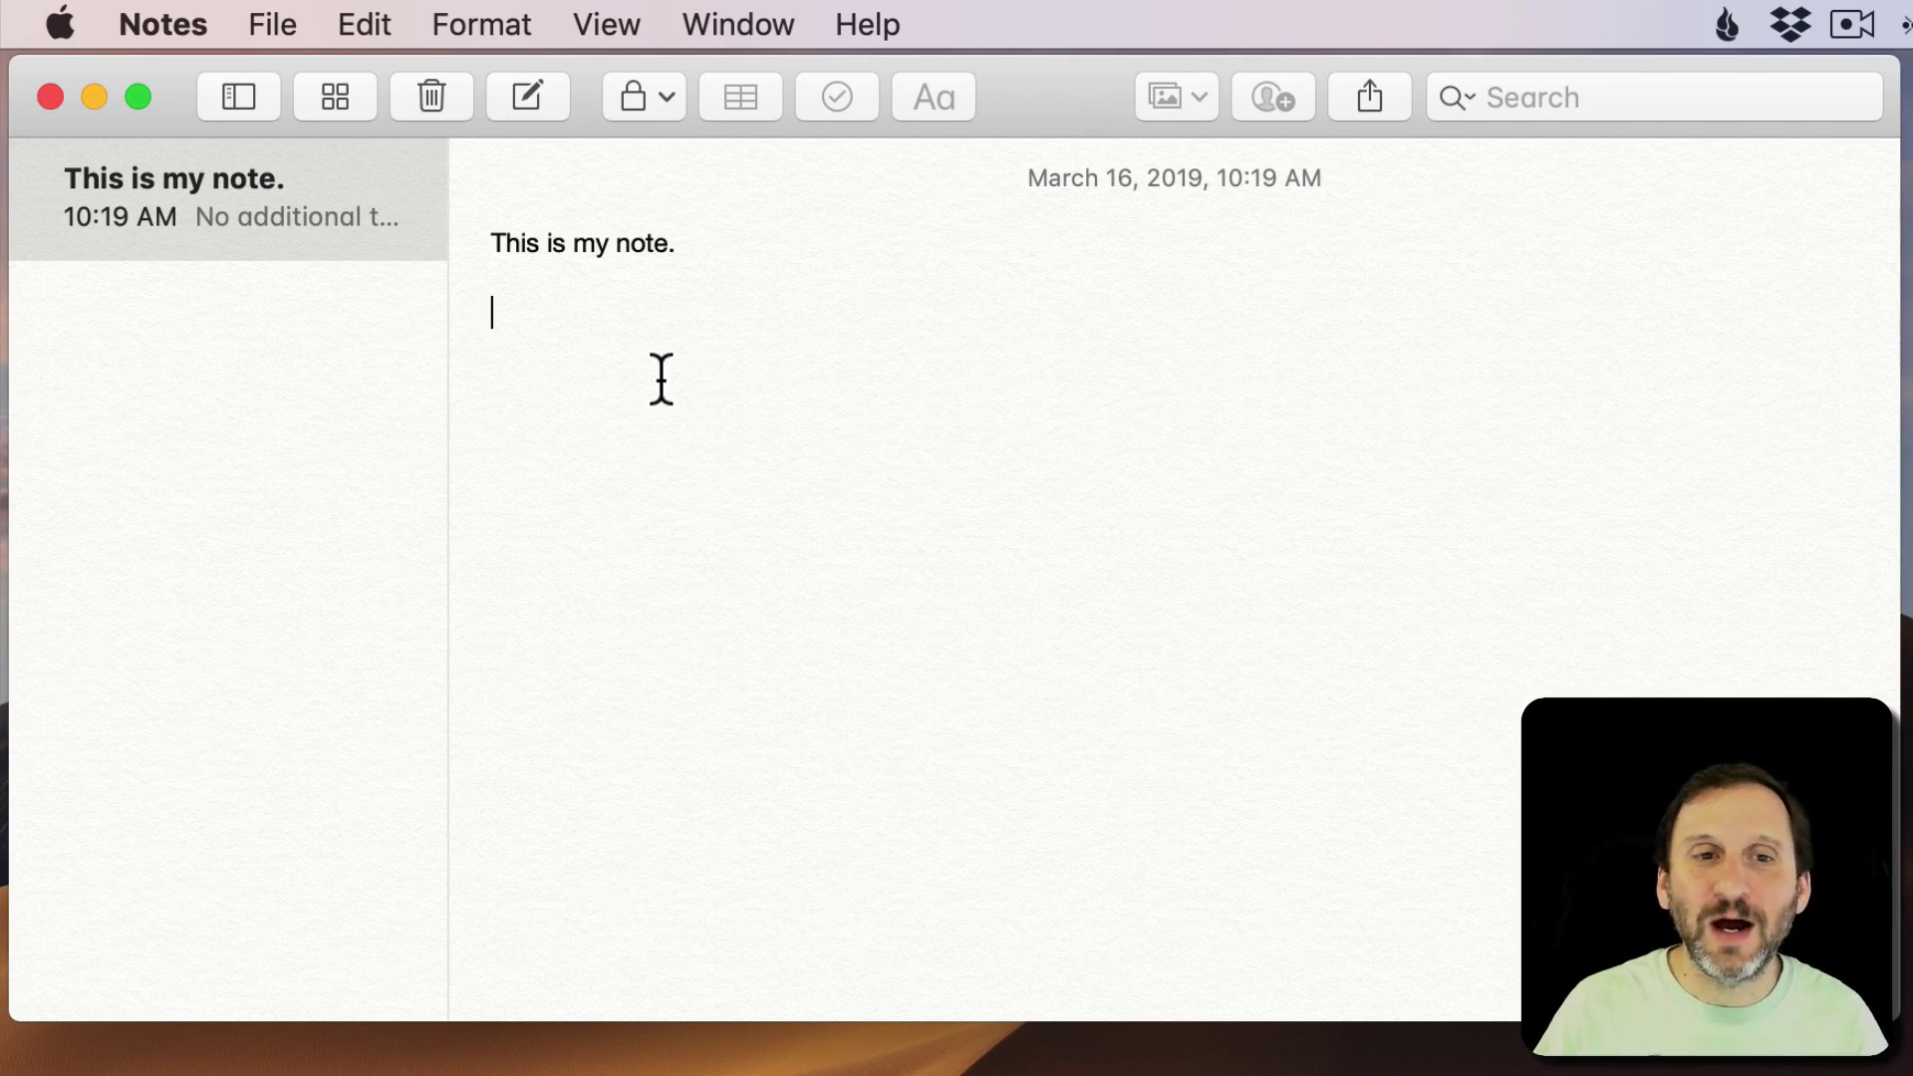
- Check the locking options for the Google note, then dismiss them
click(642, 95)
click(713, 101)
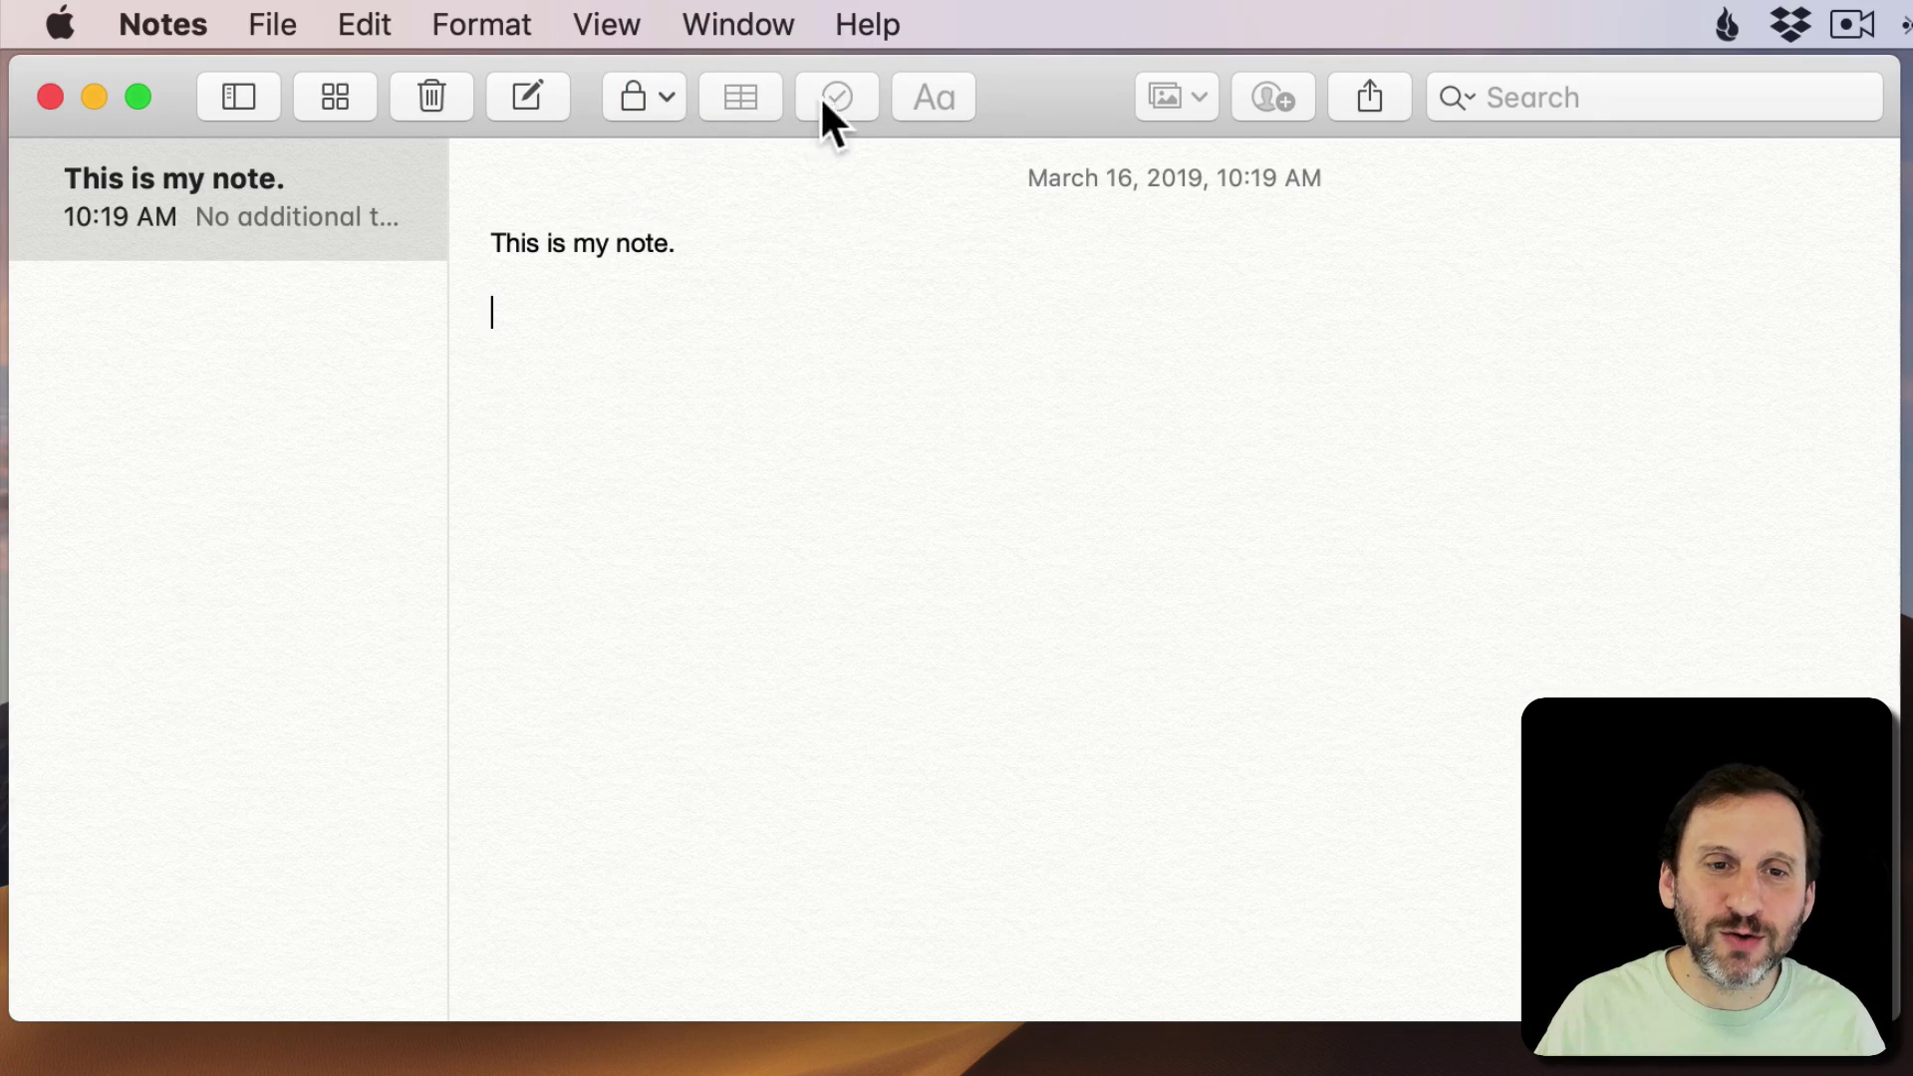
click(1173, 94)
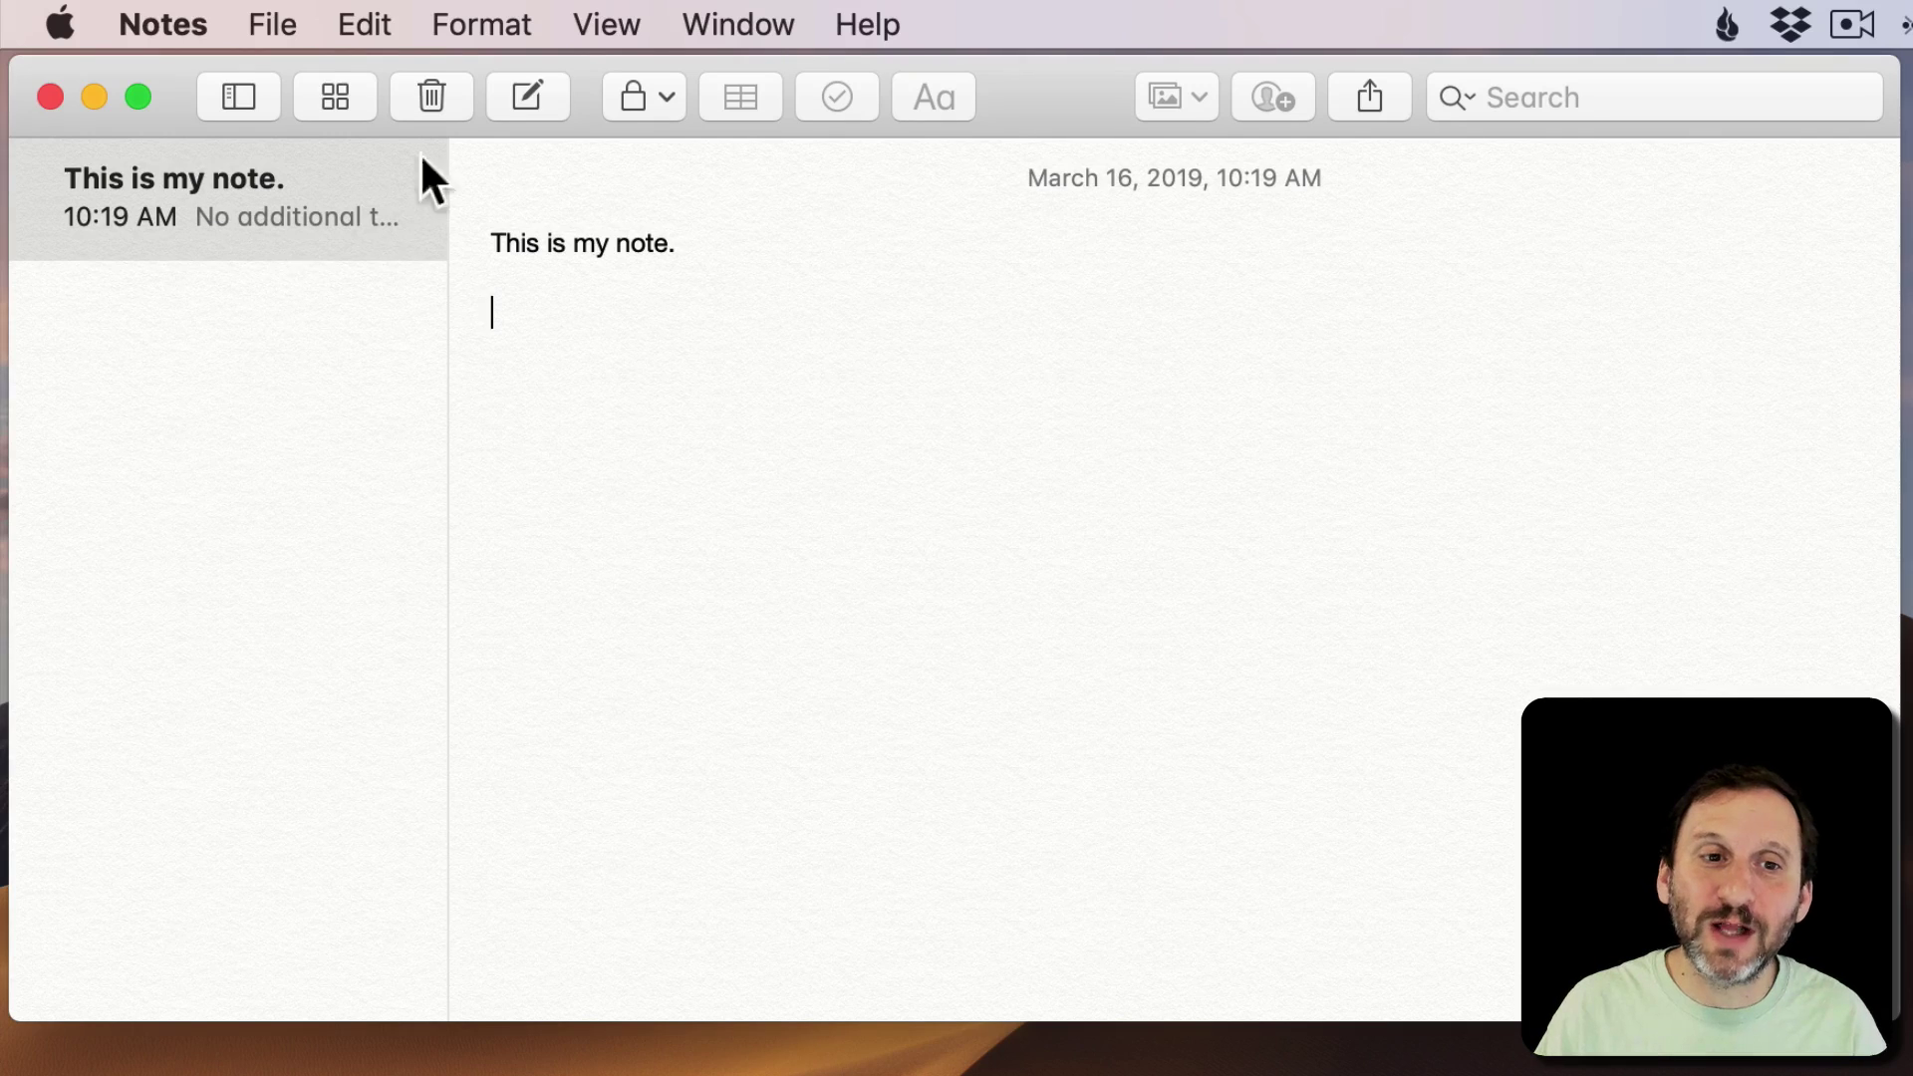
- Show the folder sidebar and select All iCloud to list the four iCloud notes
click(613, 21)
click(624, 70)
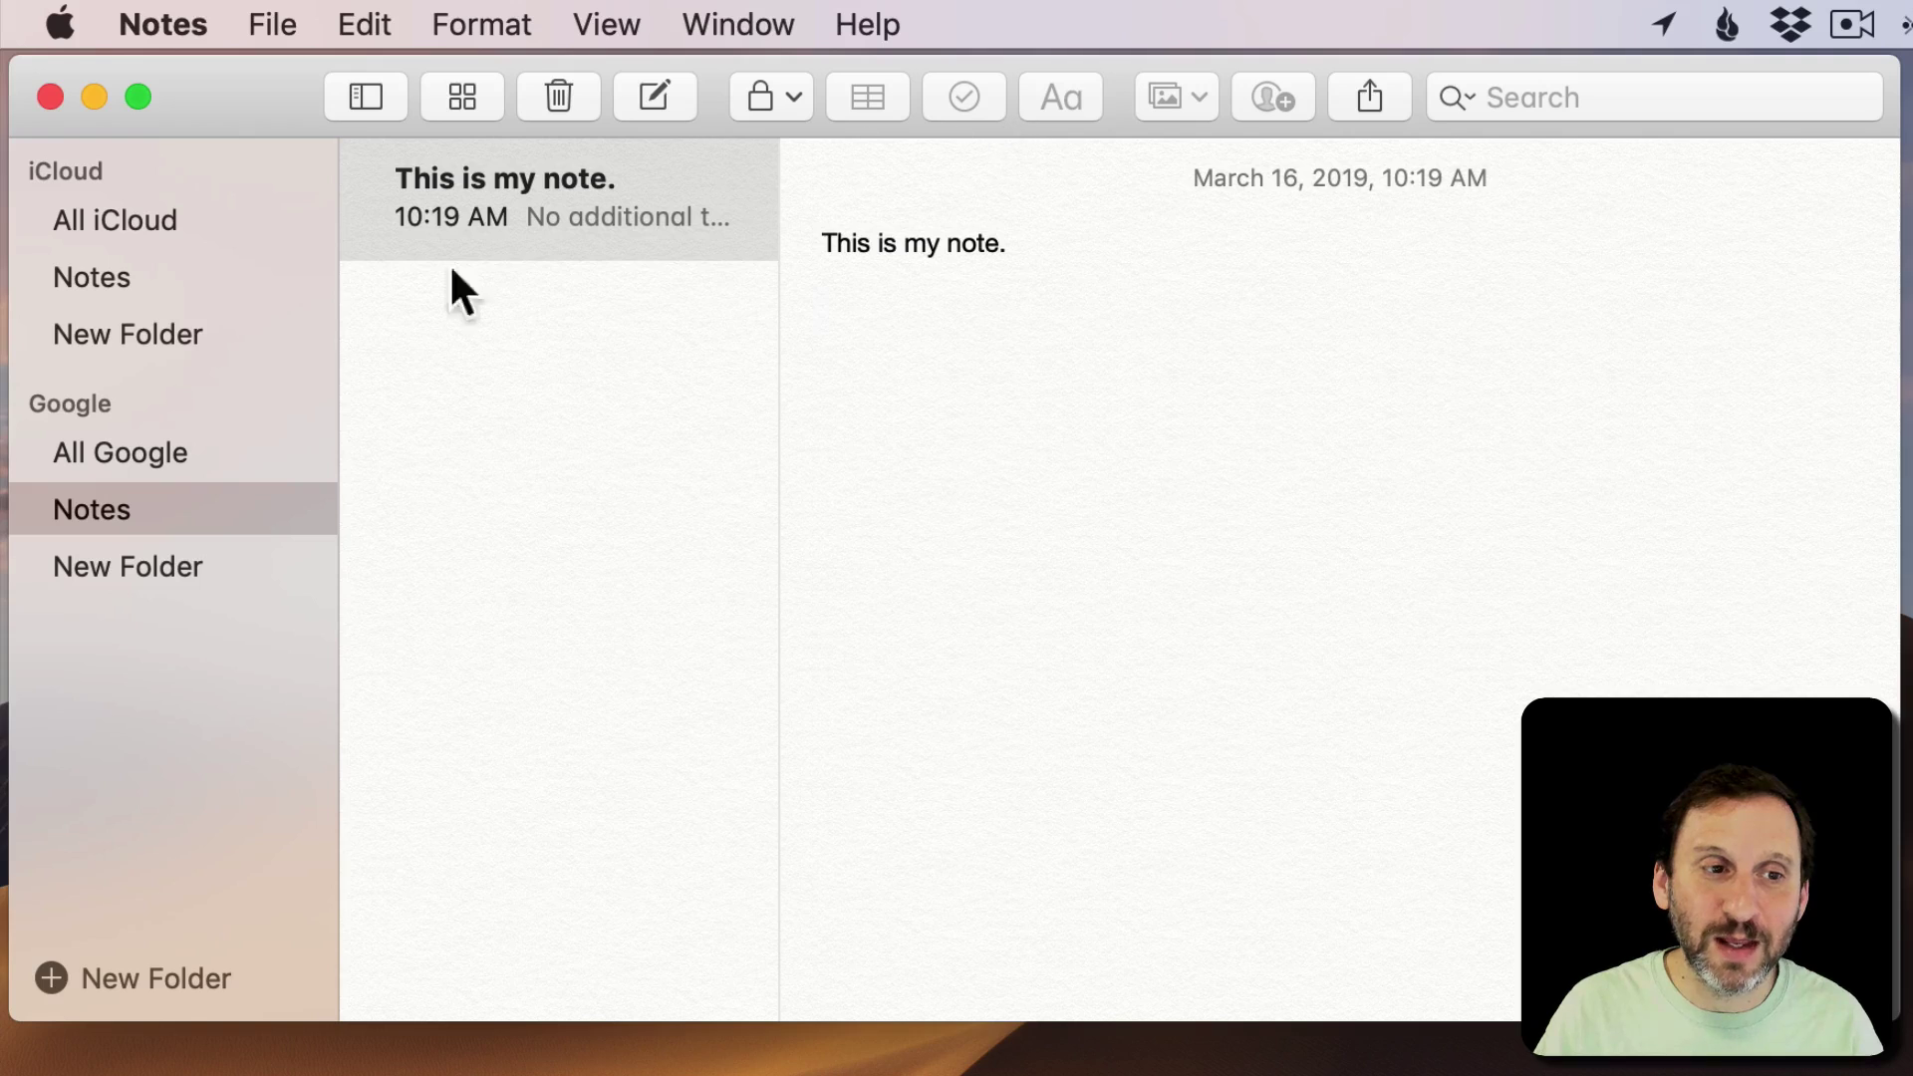
click(142, 225)
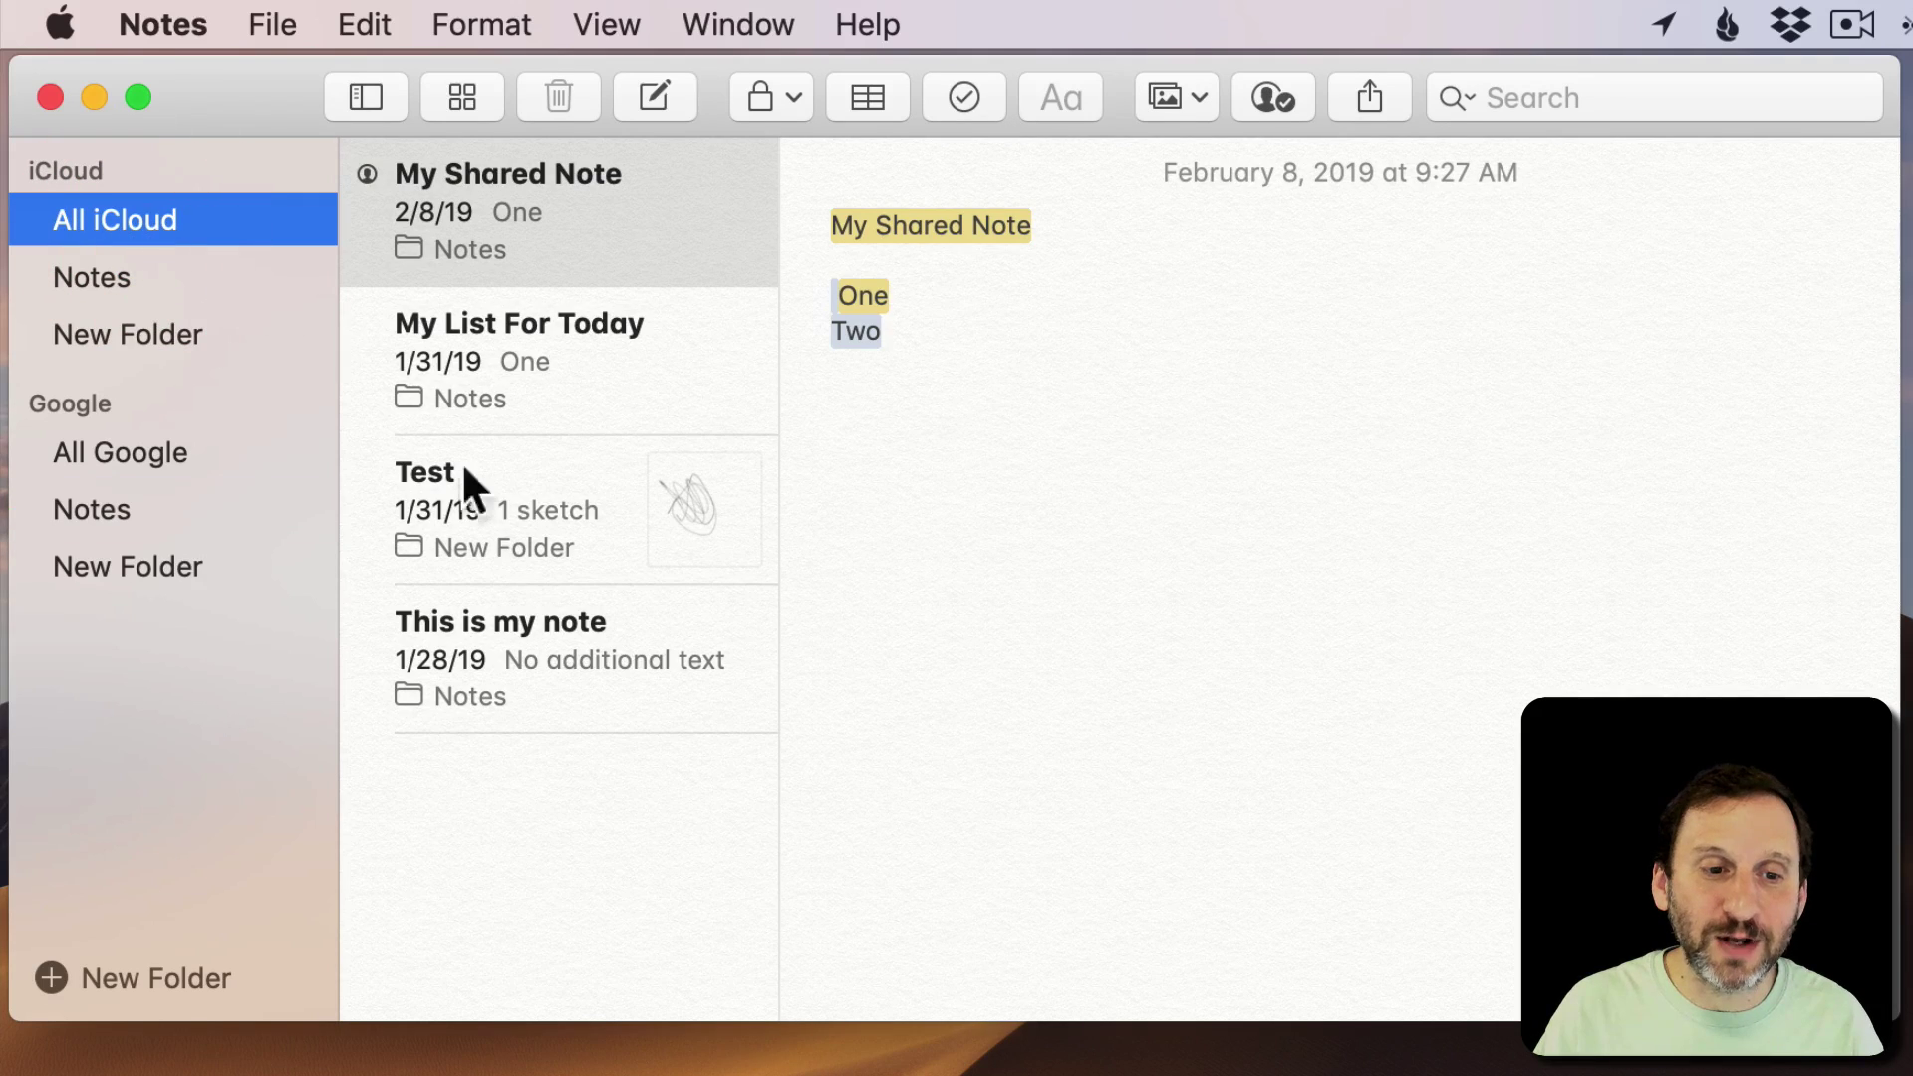
- In the iCloud note 'This is my note', add a new line with a checklist and a table
click(549, 638)
click(947, 295)
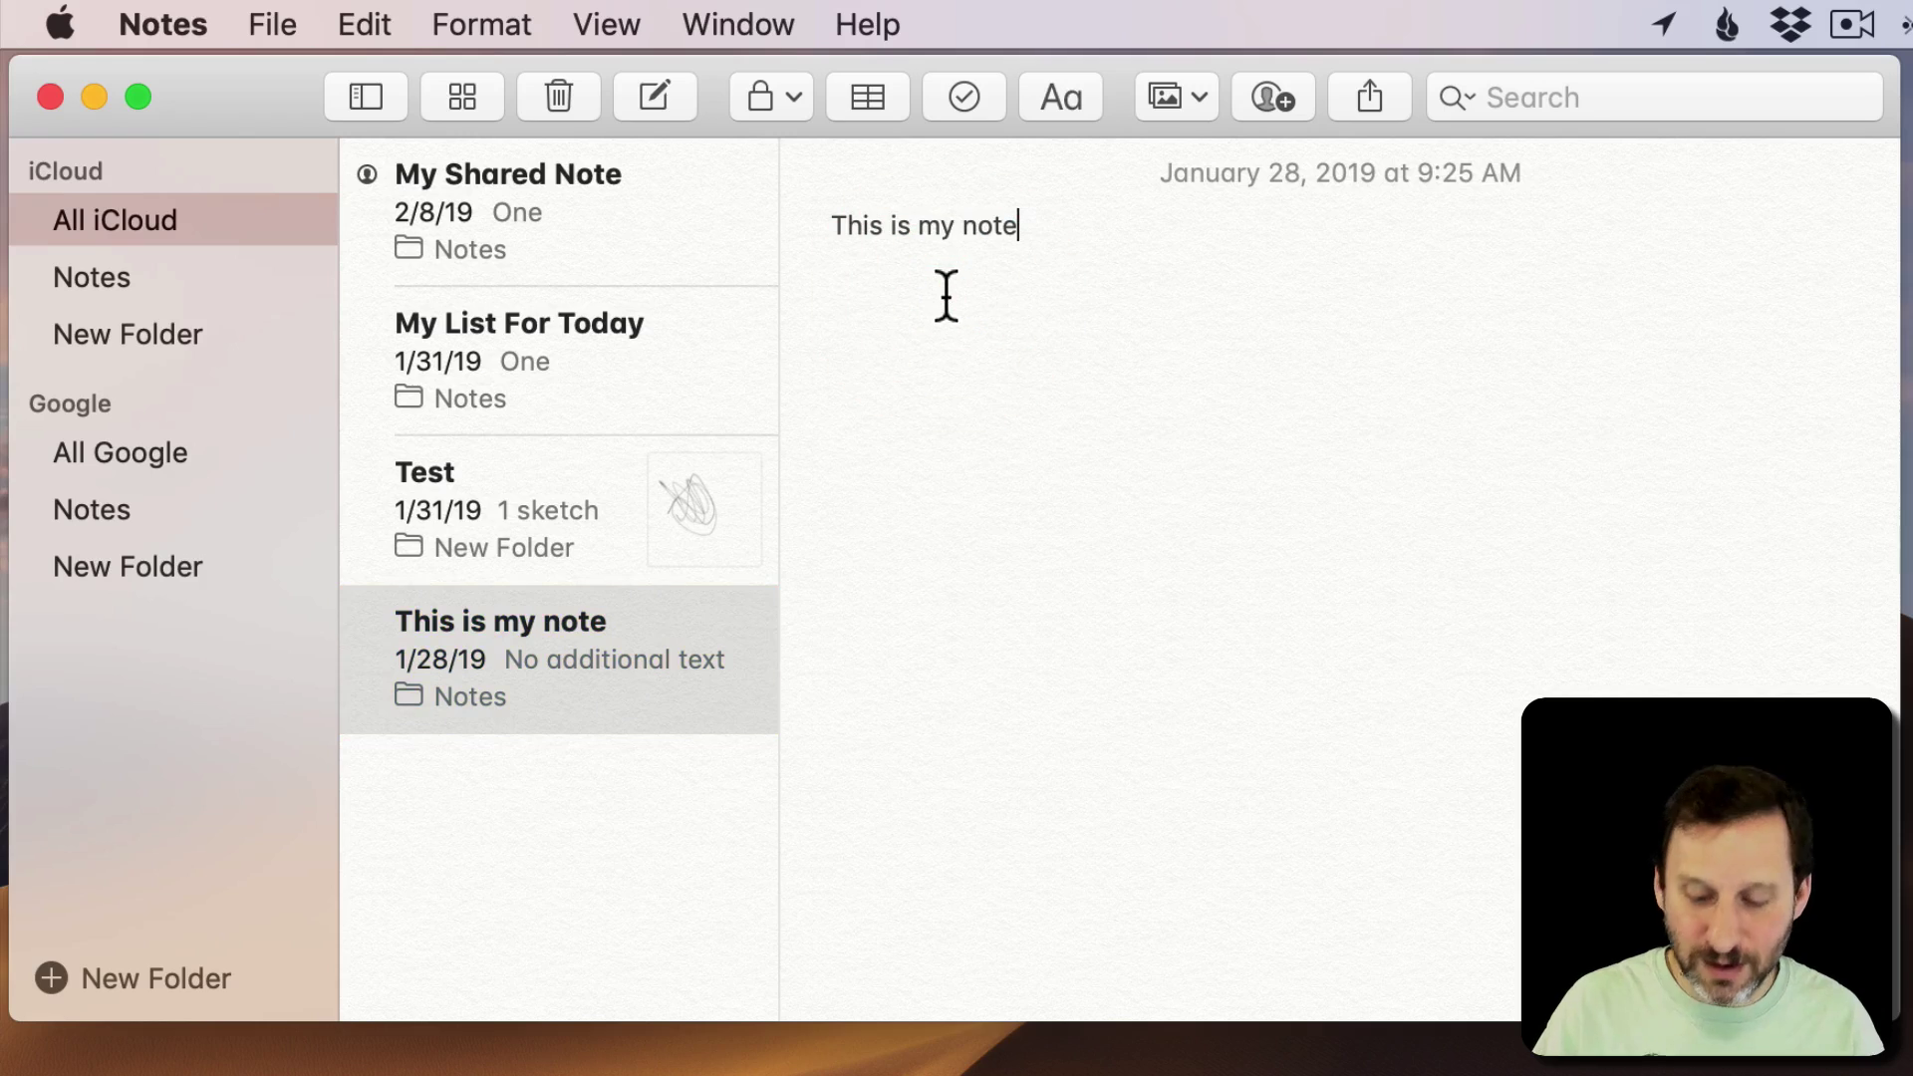
key(Return)
click(964, 97)
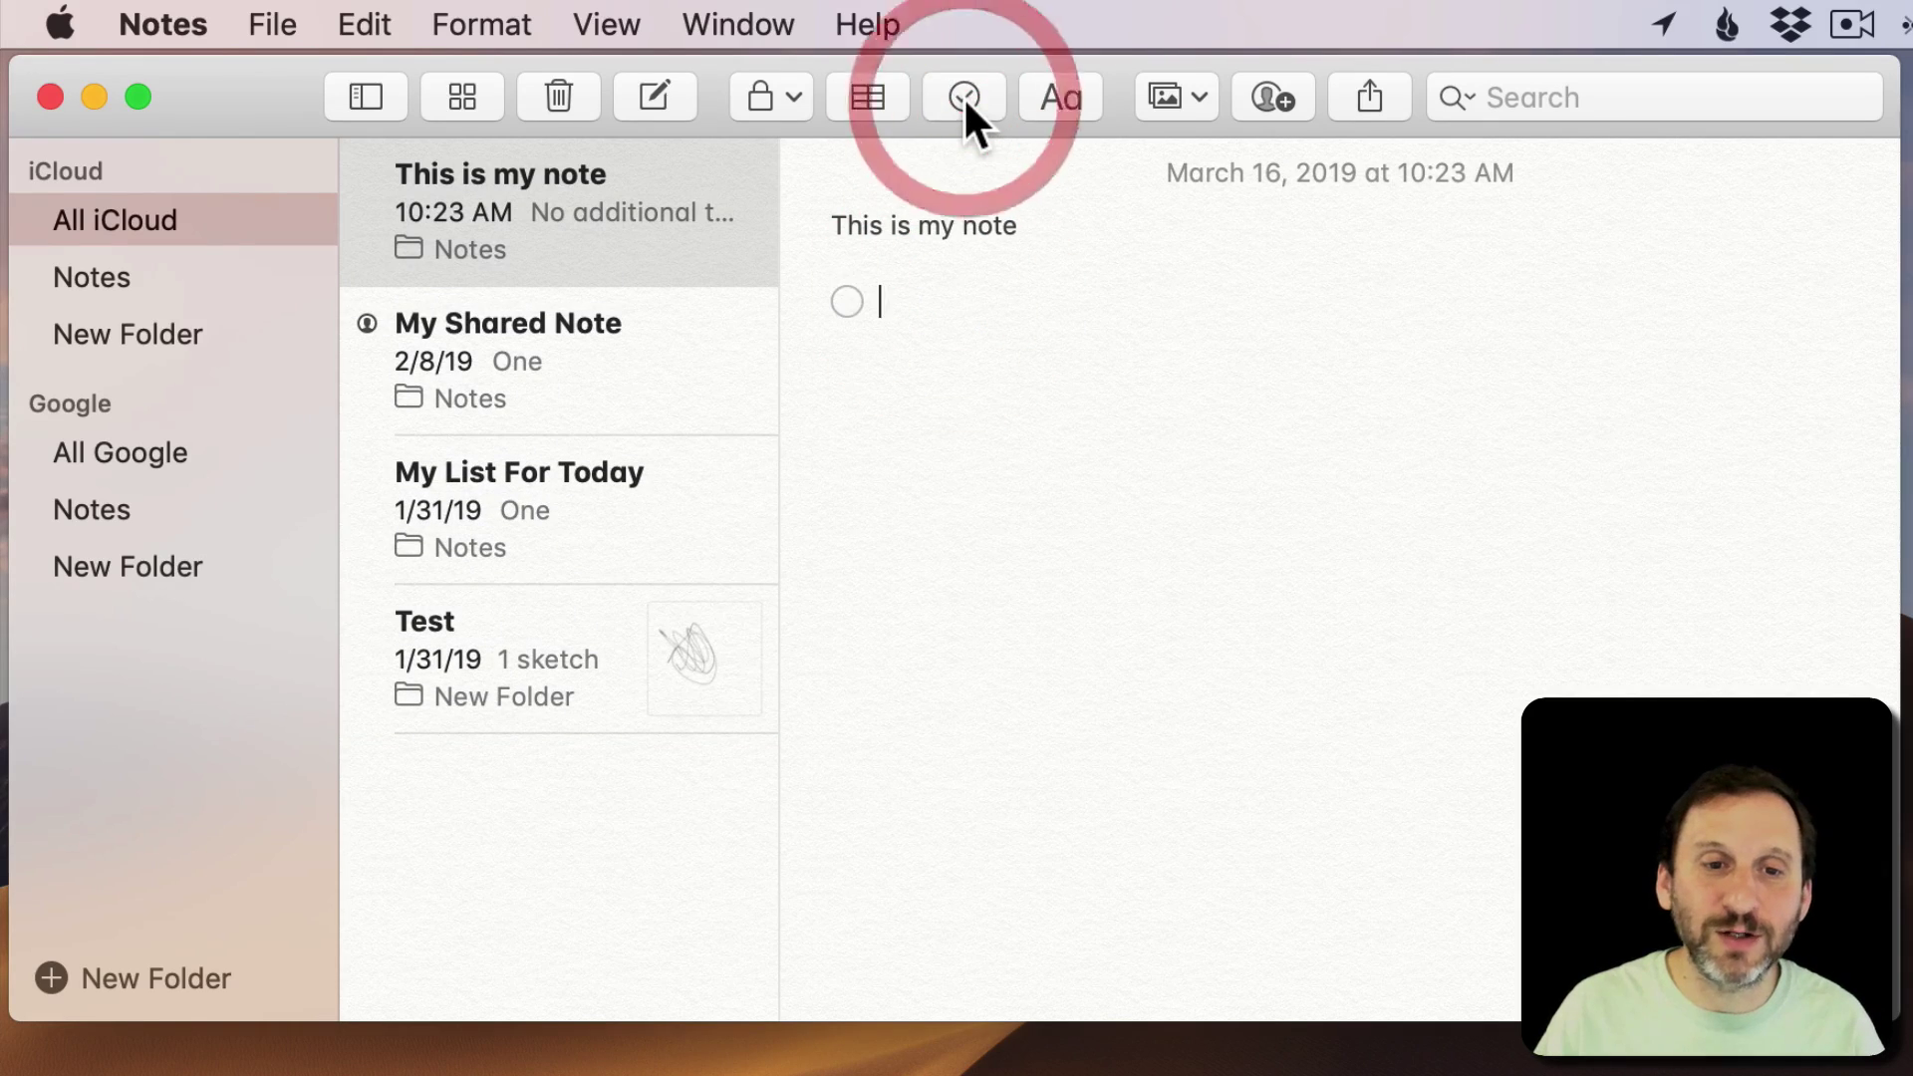
click(895, 95)
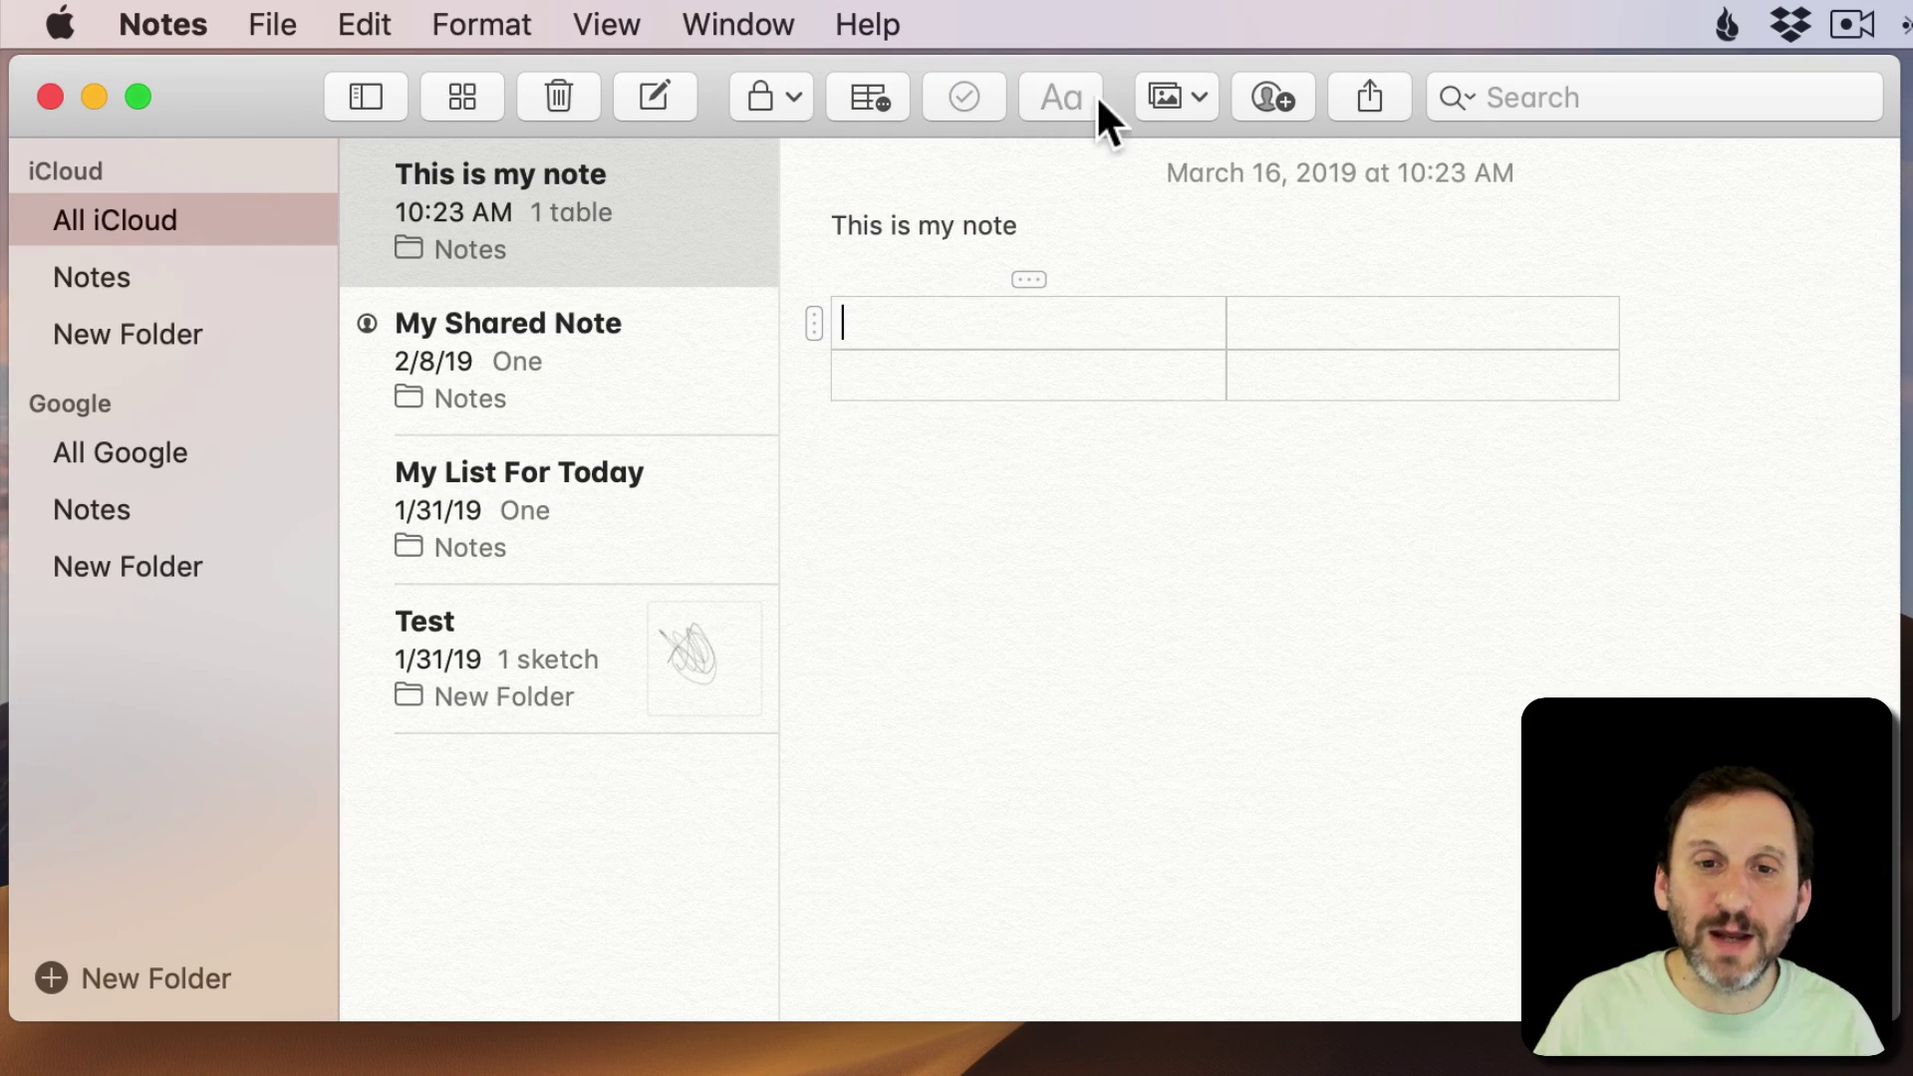
- Make the first line a Title and view the iCloud note's locking options
double_click(902, 227)
click(1063, 97)
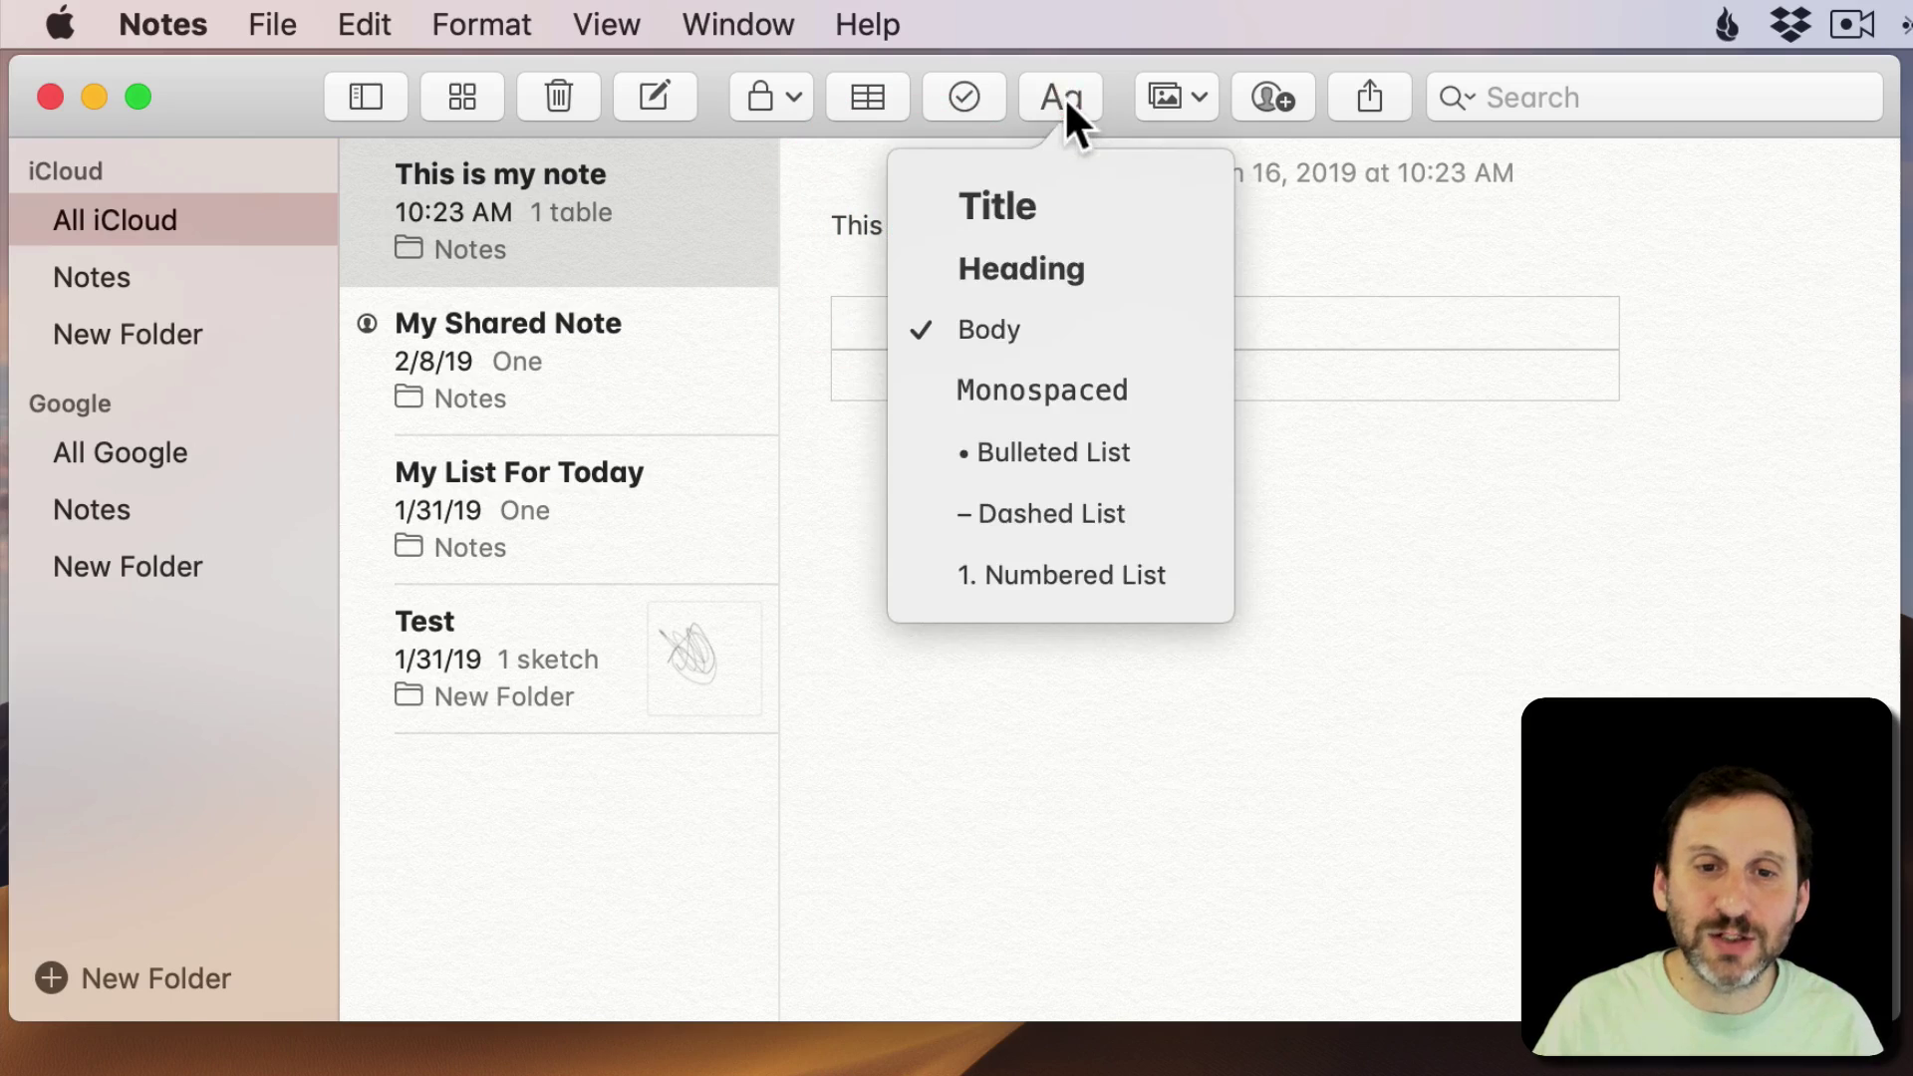
click(1001, 200)
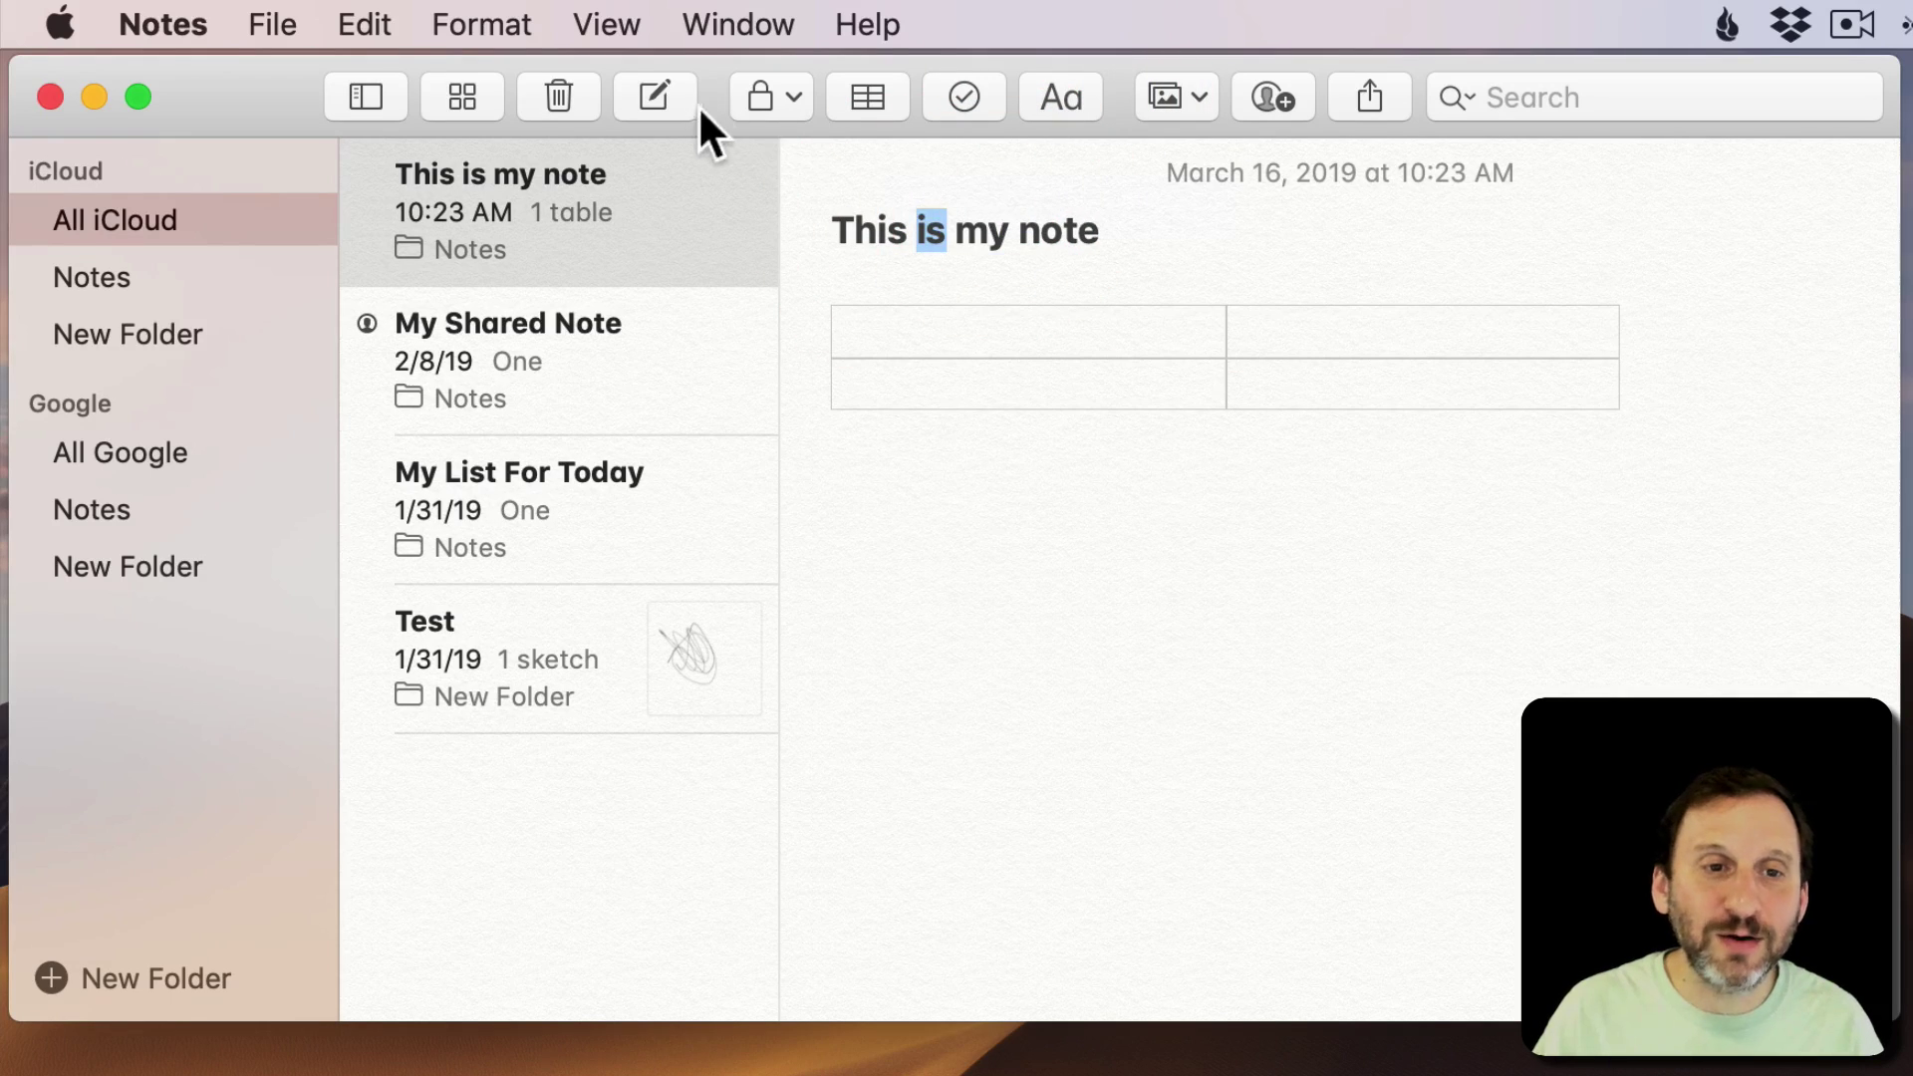
click(755, 101)
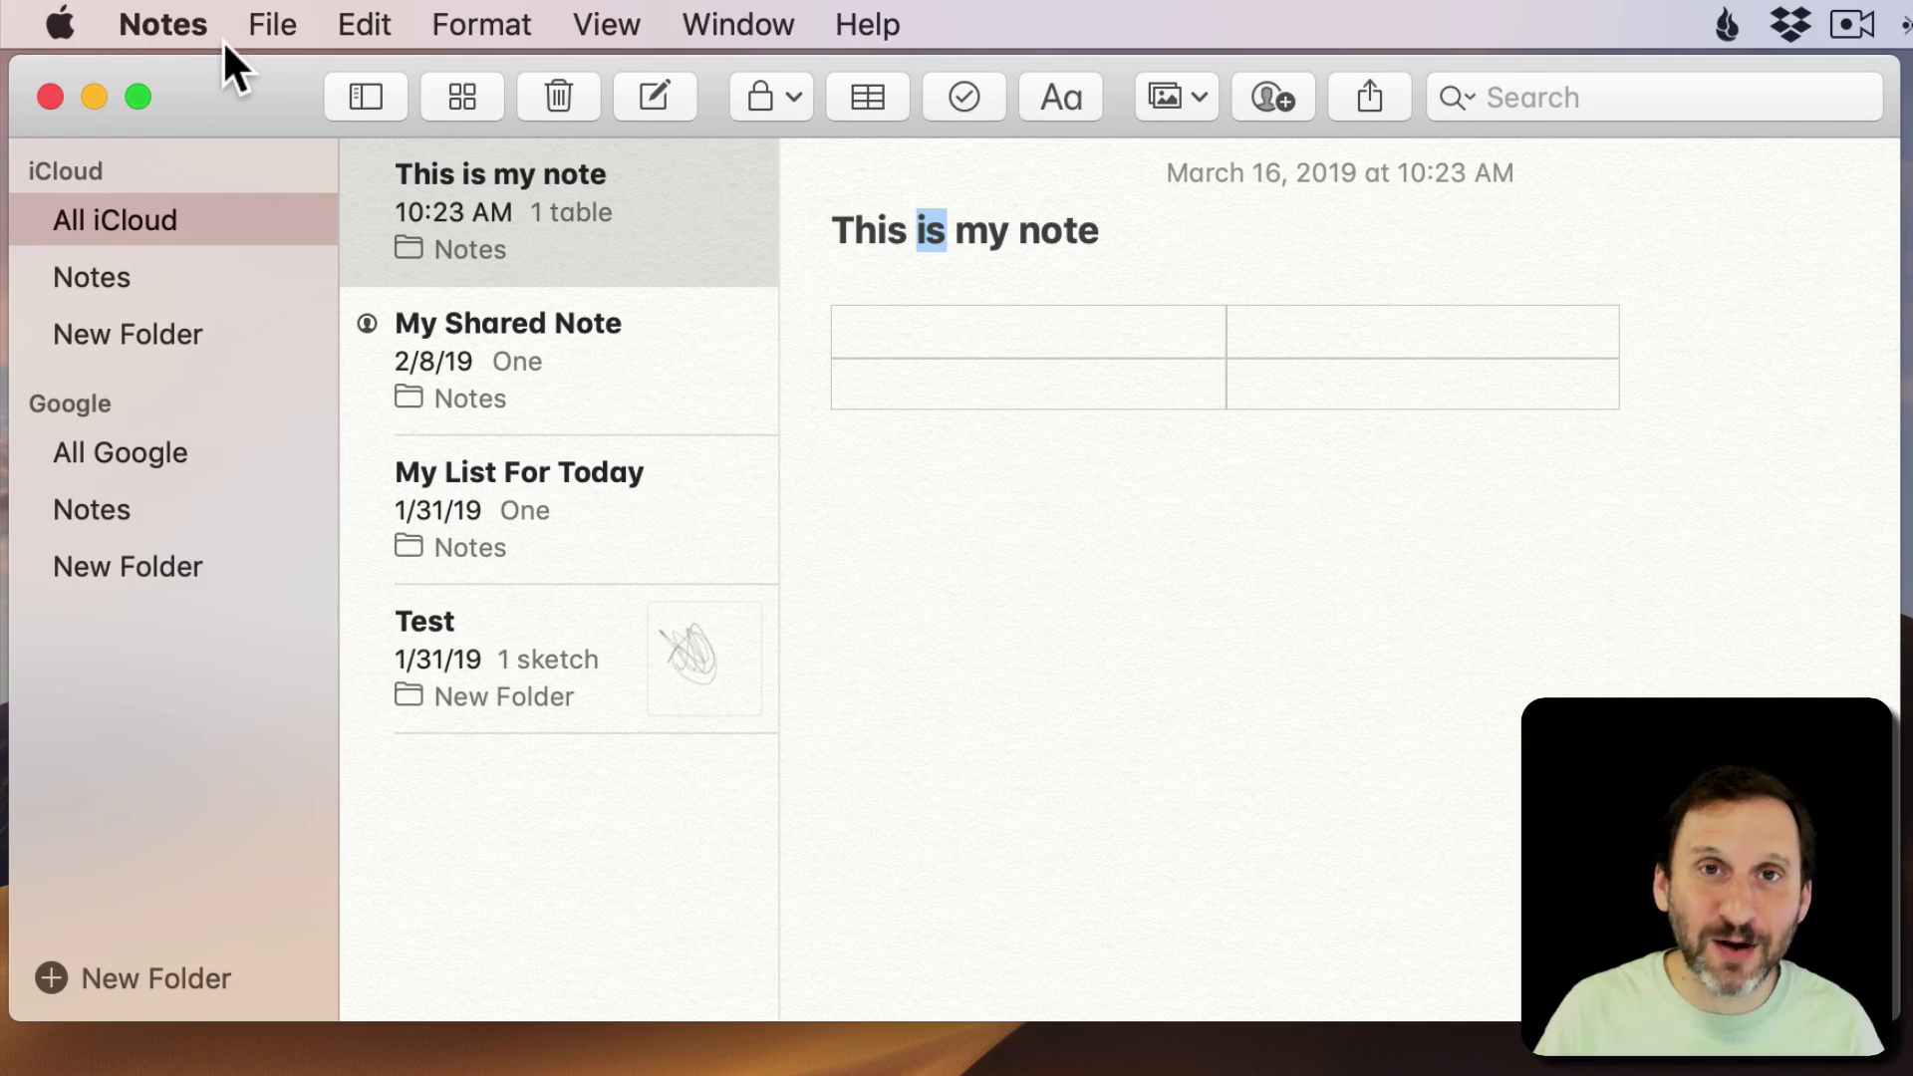
- Select the Google note 'This is my note.' and open Notes > Accounts
click(91, 504)
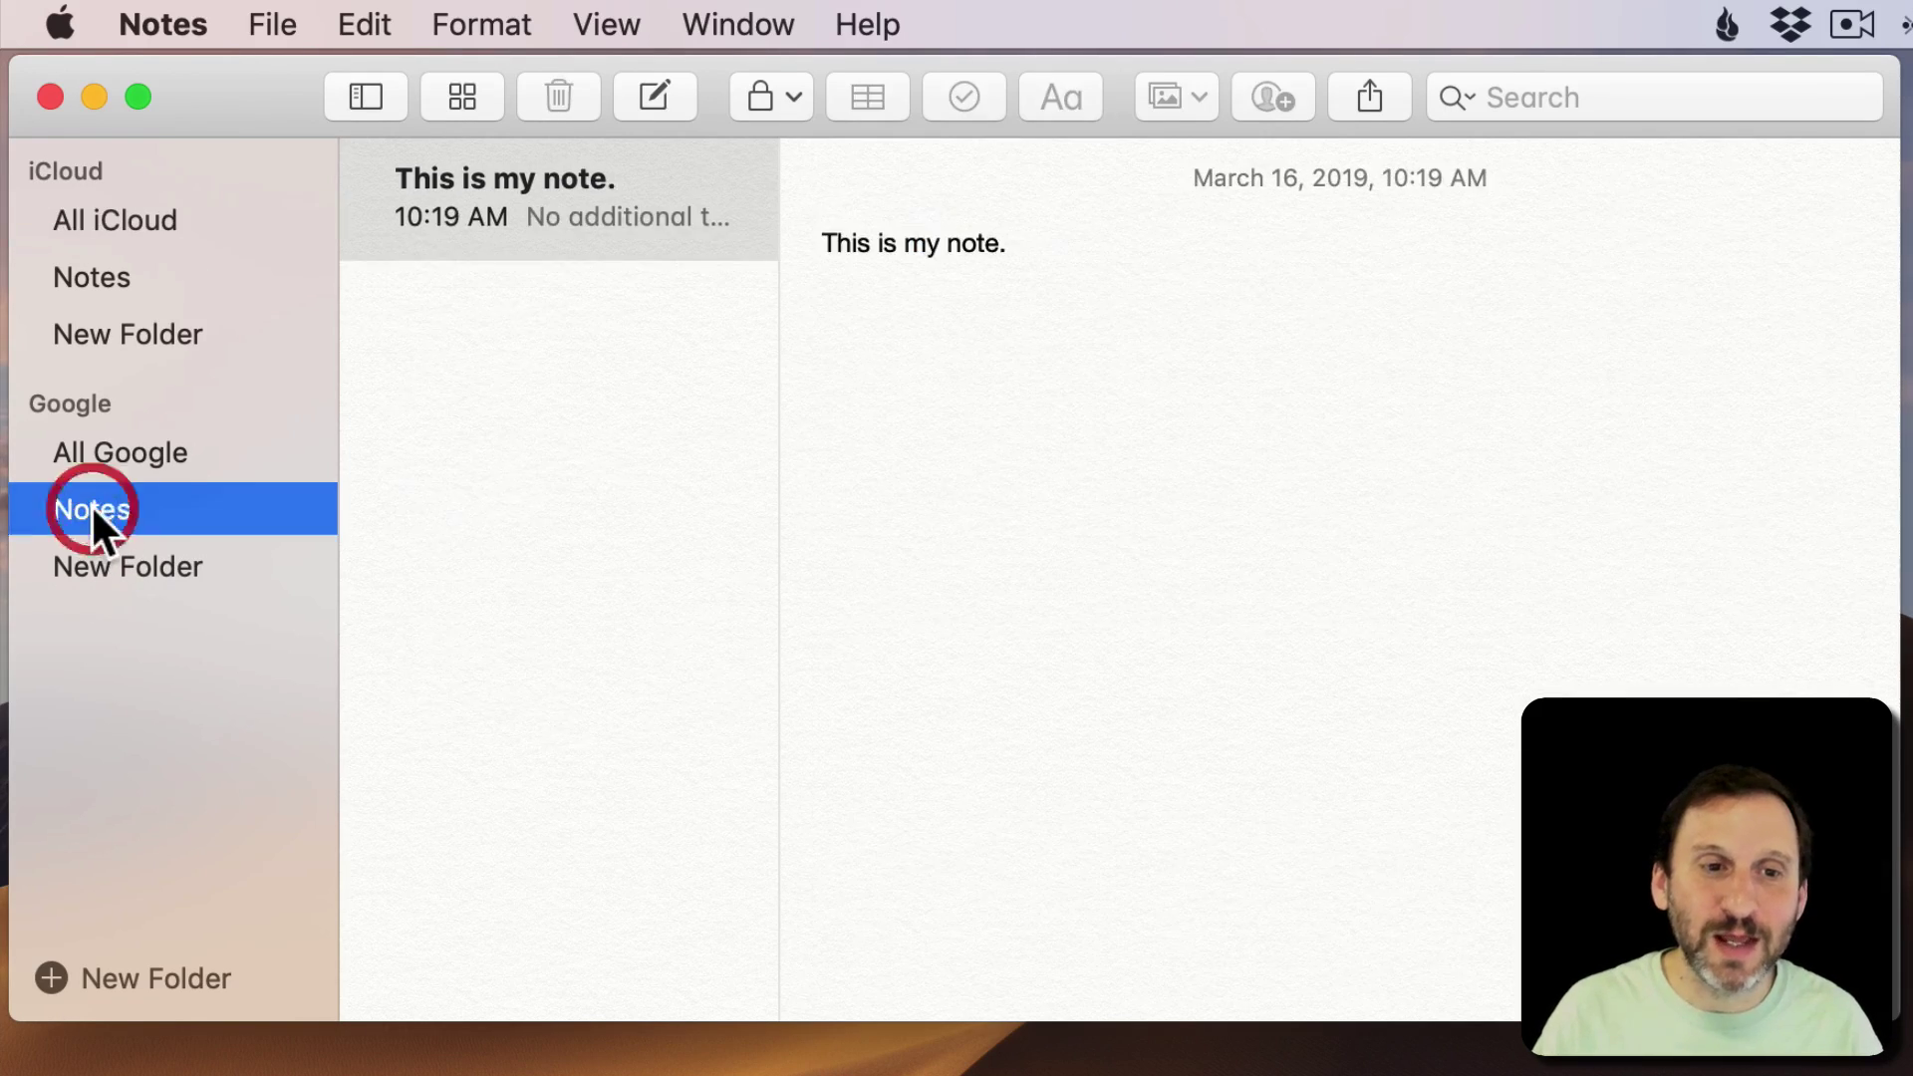
click(506, 217)
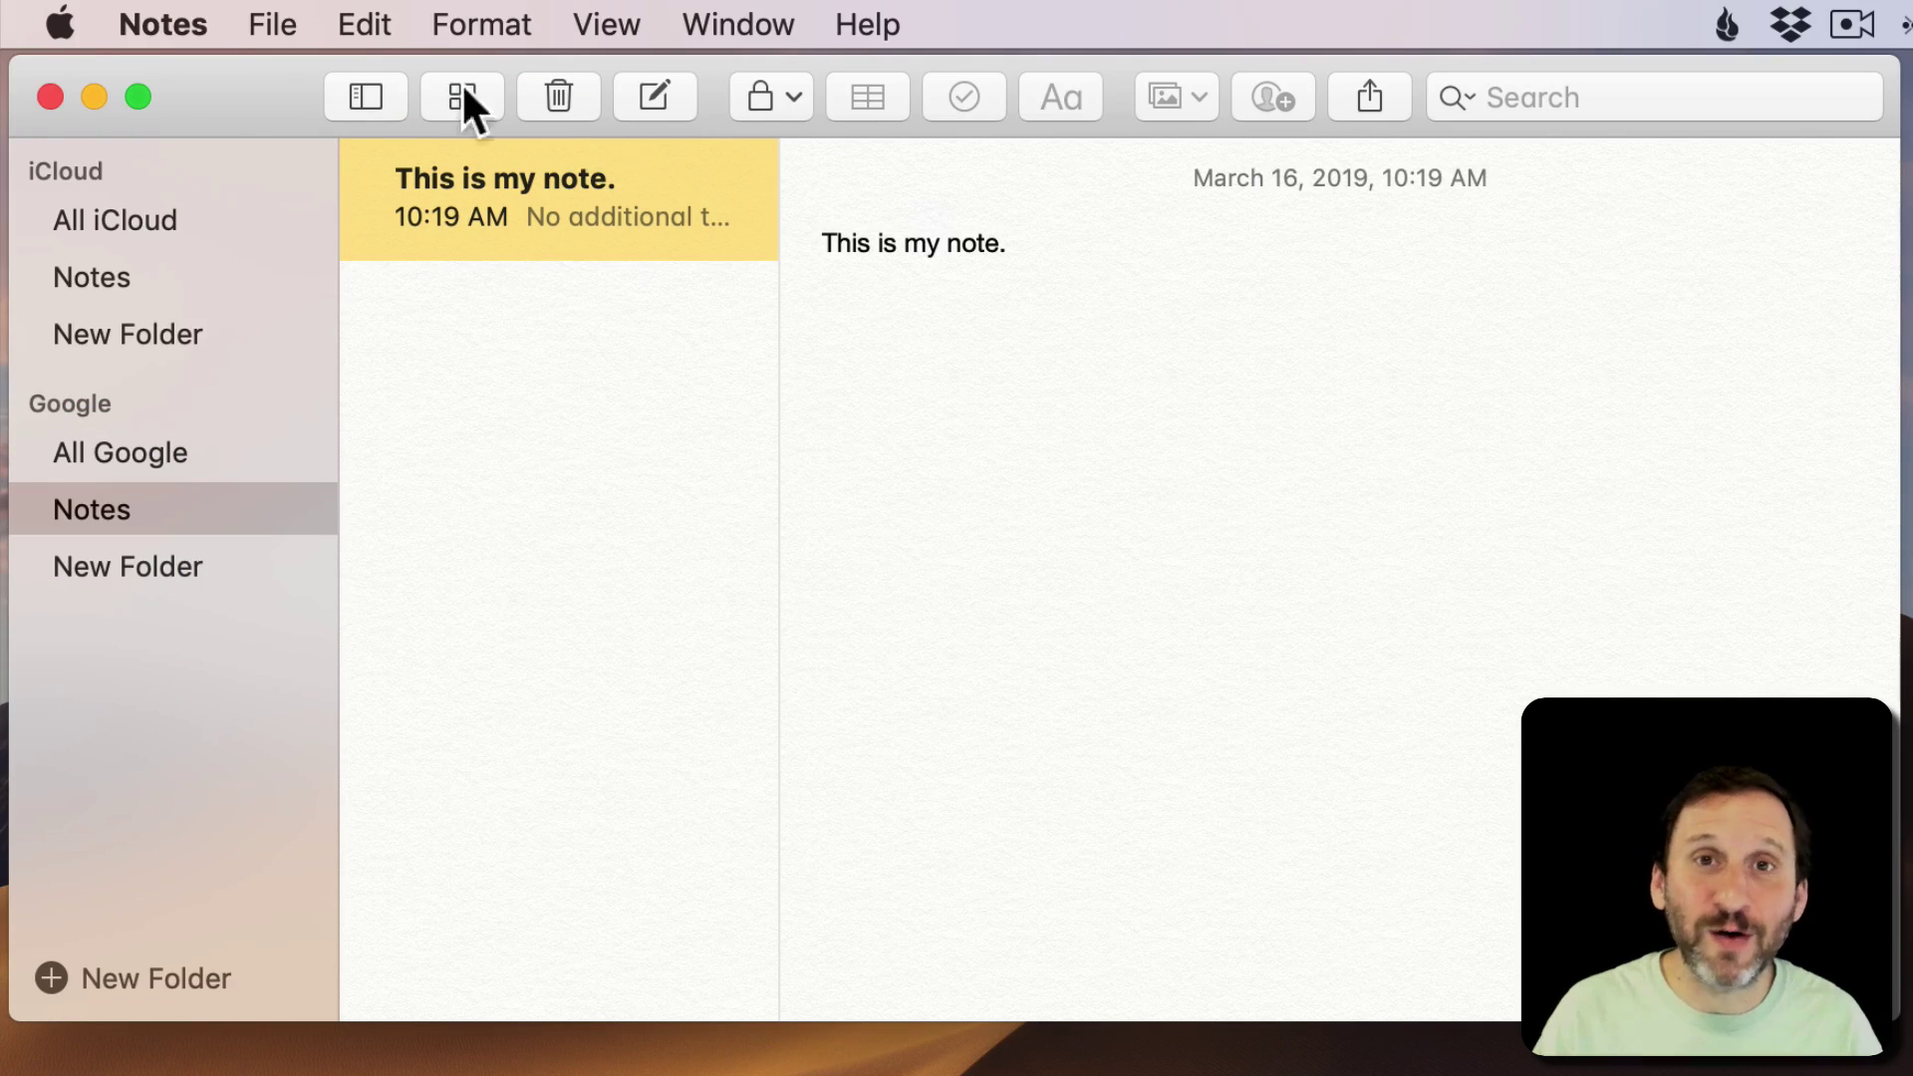
click(191, 25)
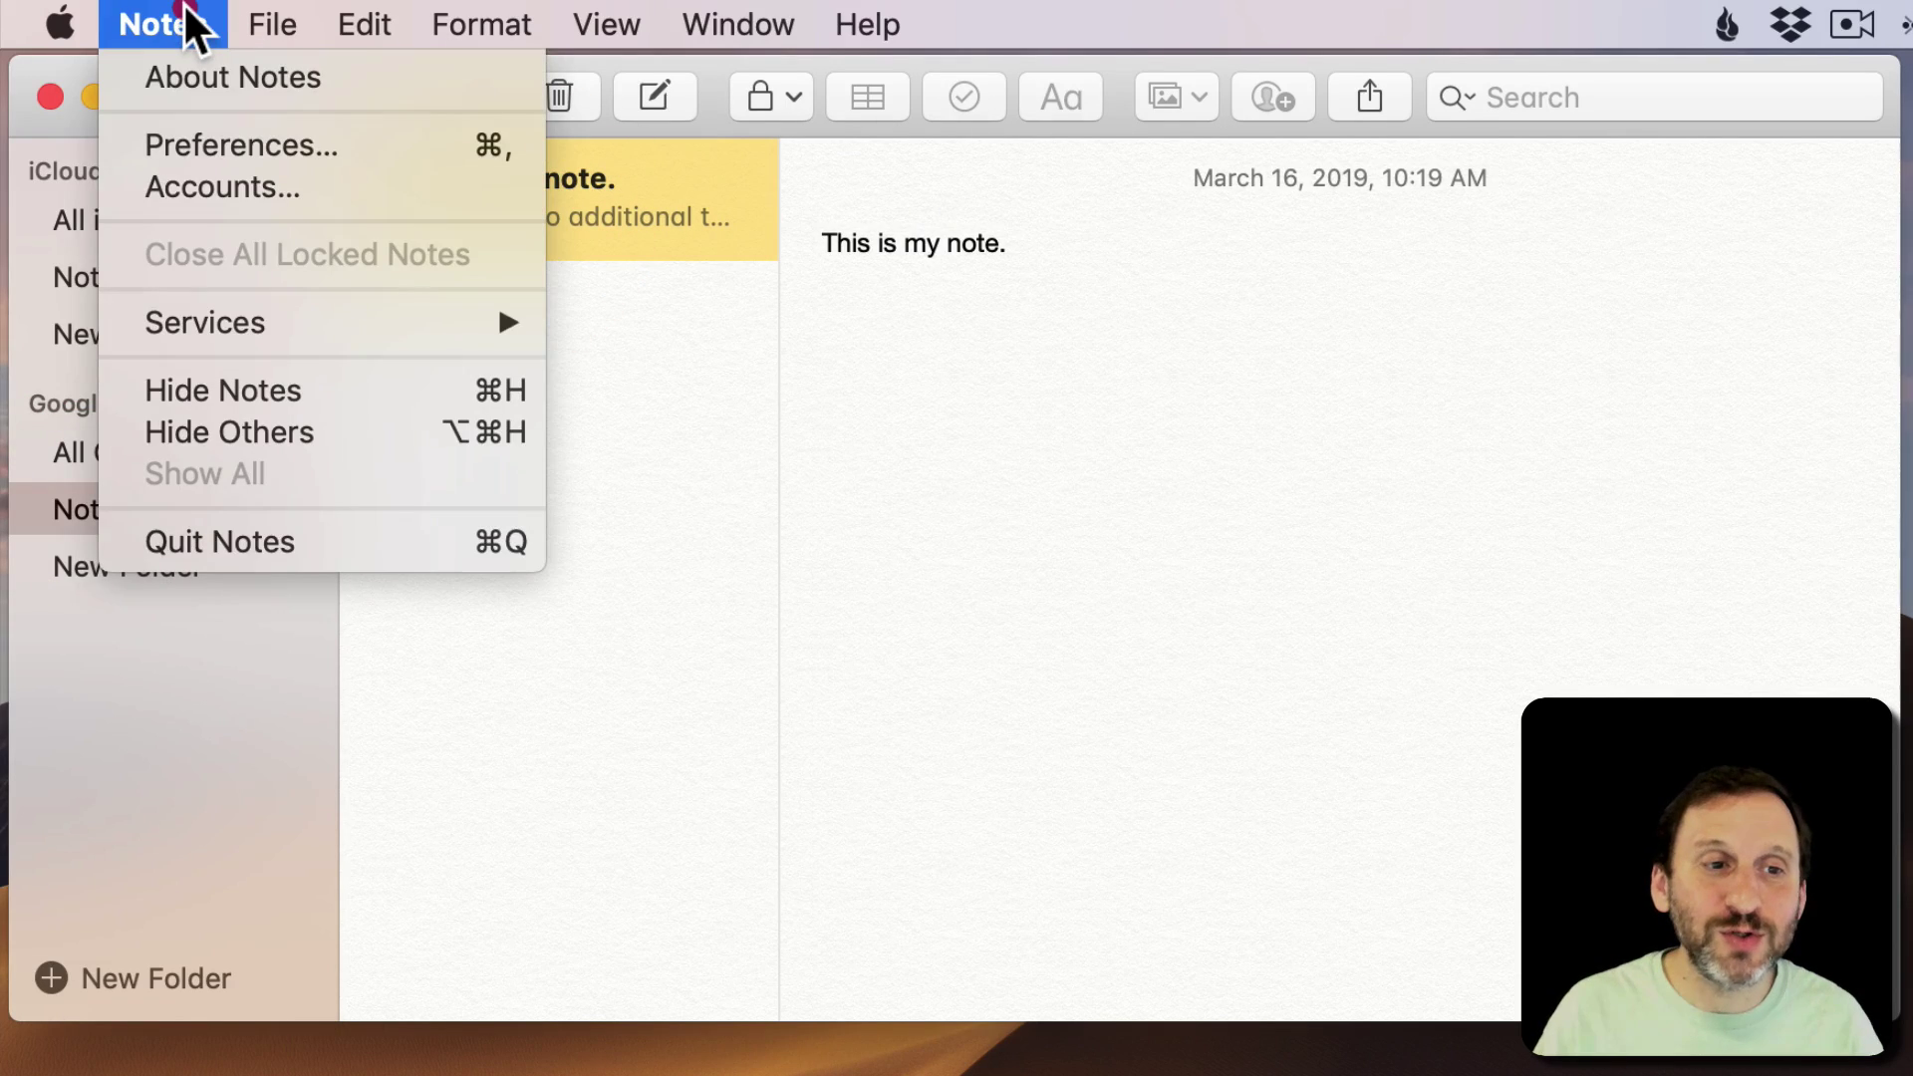
click(221, 189)
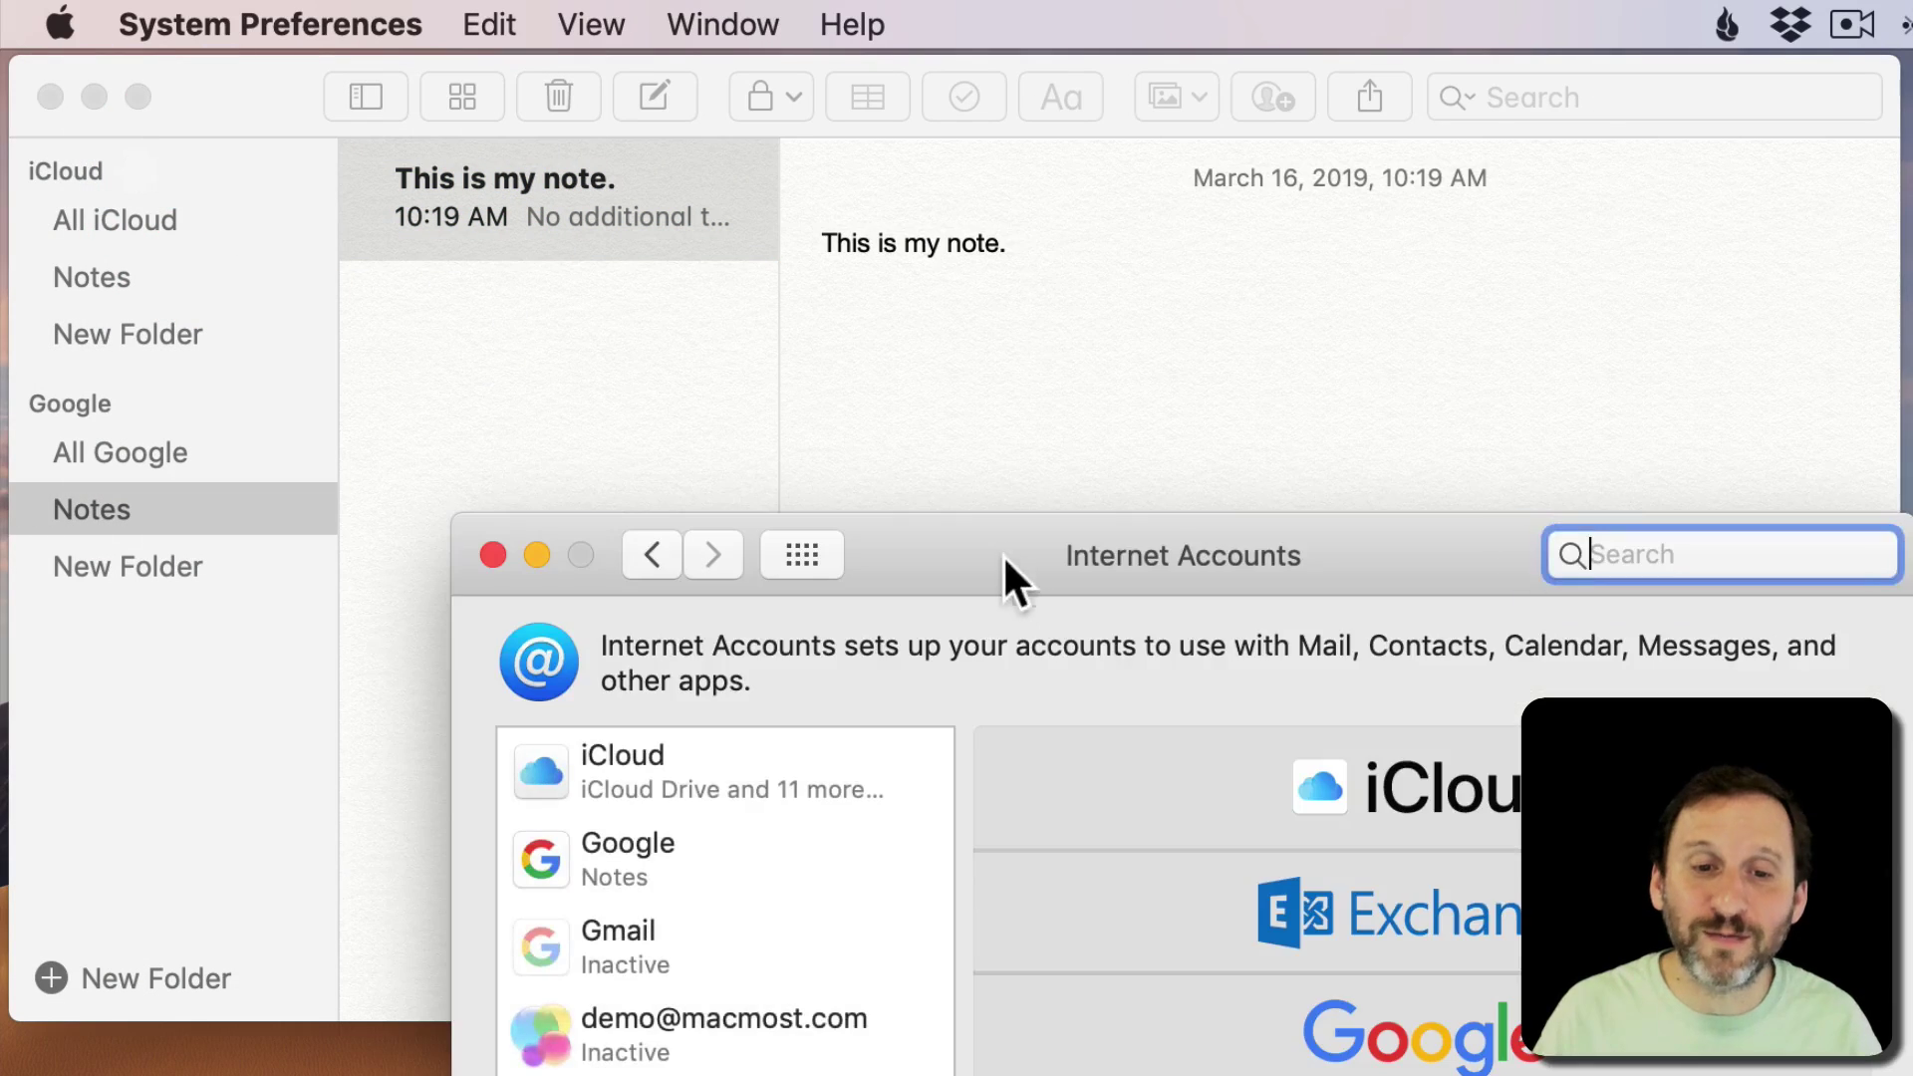
- Review the iCloud and Google services, seeing Google syncs only Notes, then close System Preferences
drag(1004, 554, 762, 79)
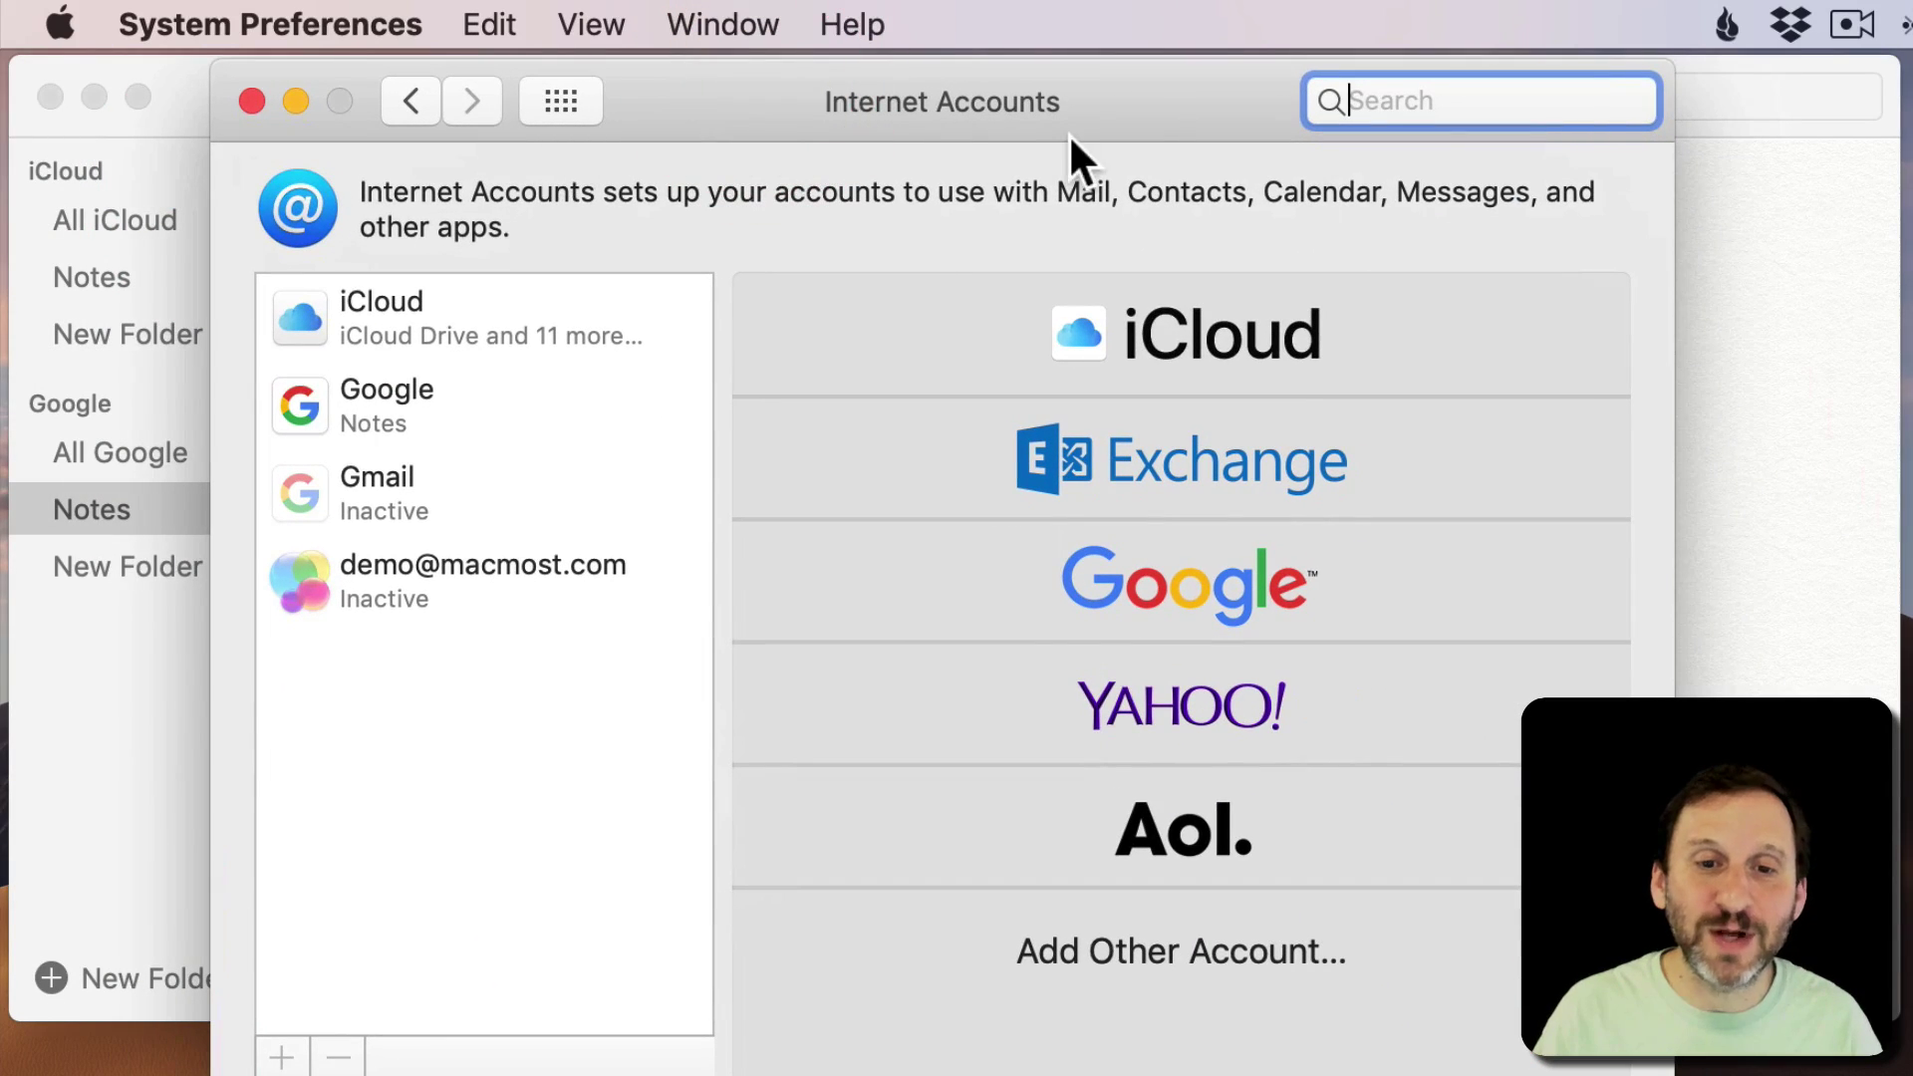
click(376, 325)
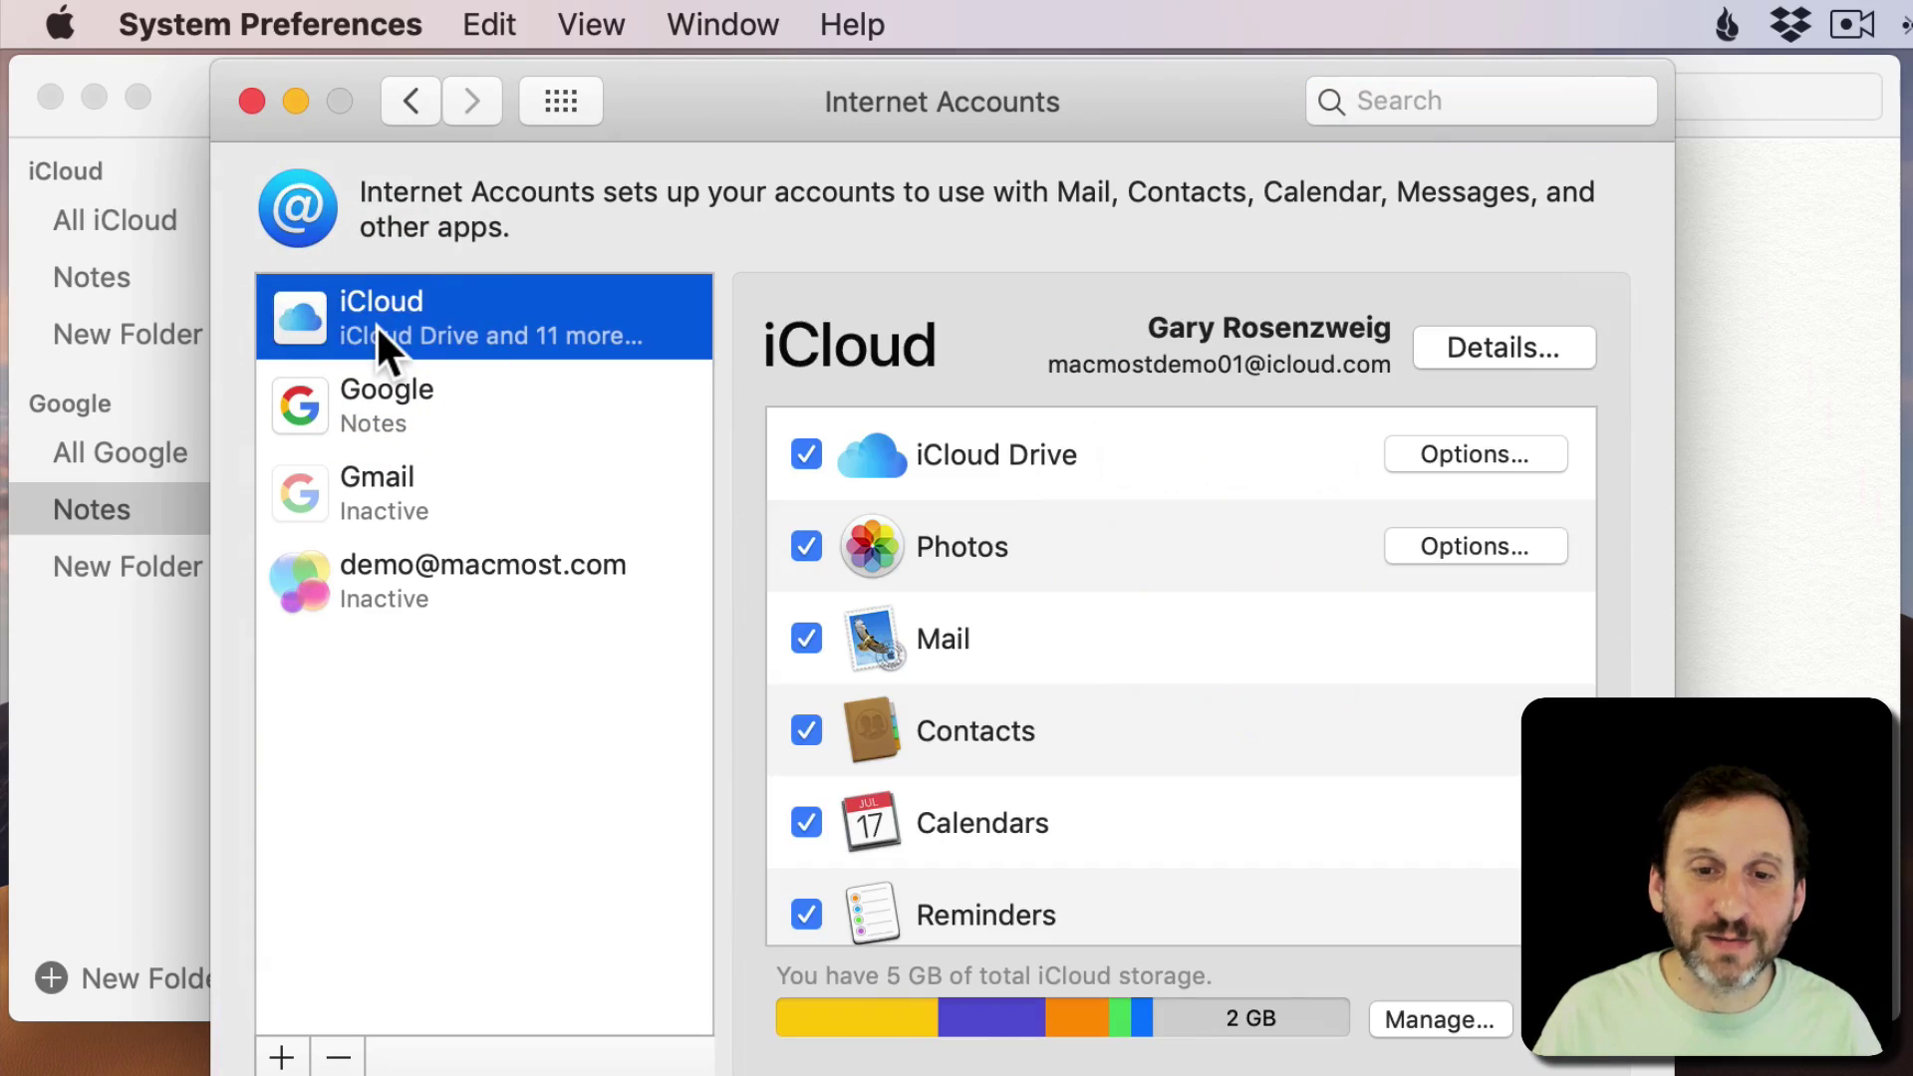
scroll(962, 854, down, 5)
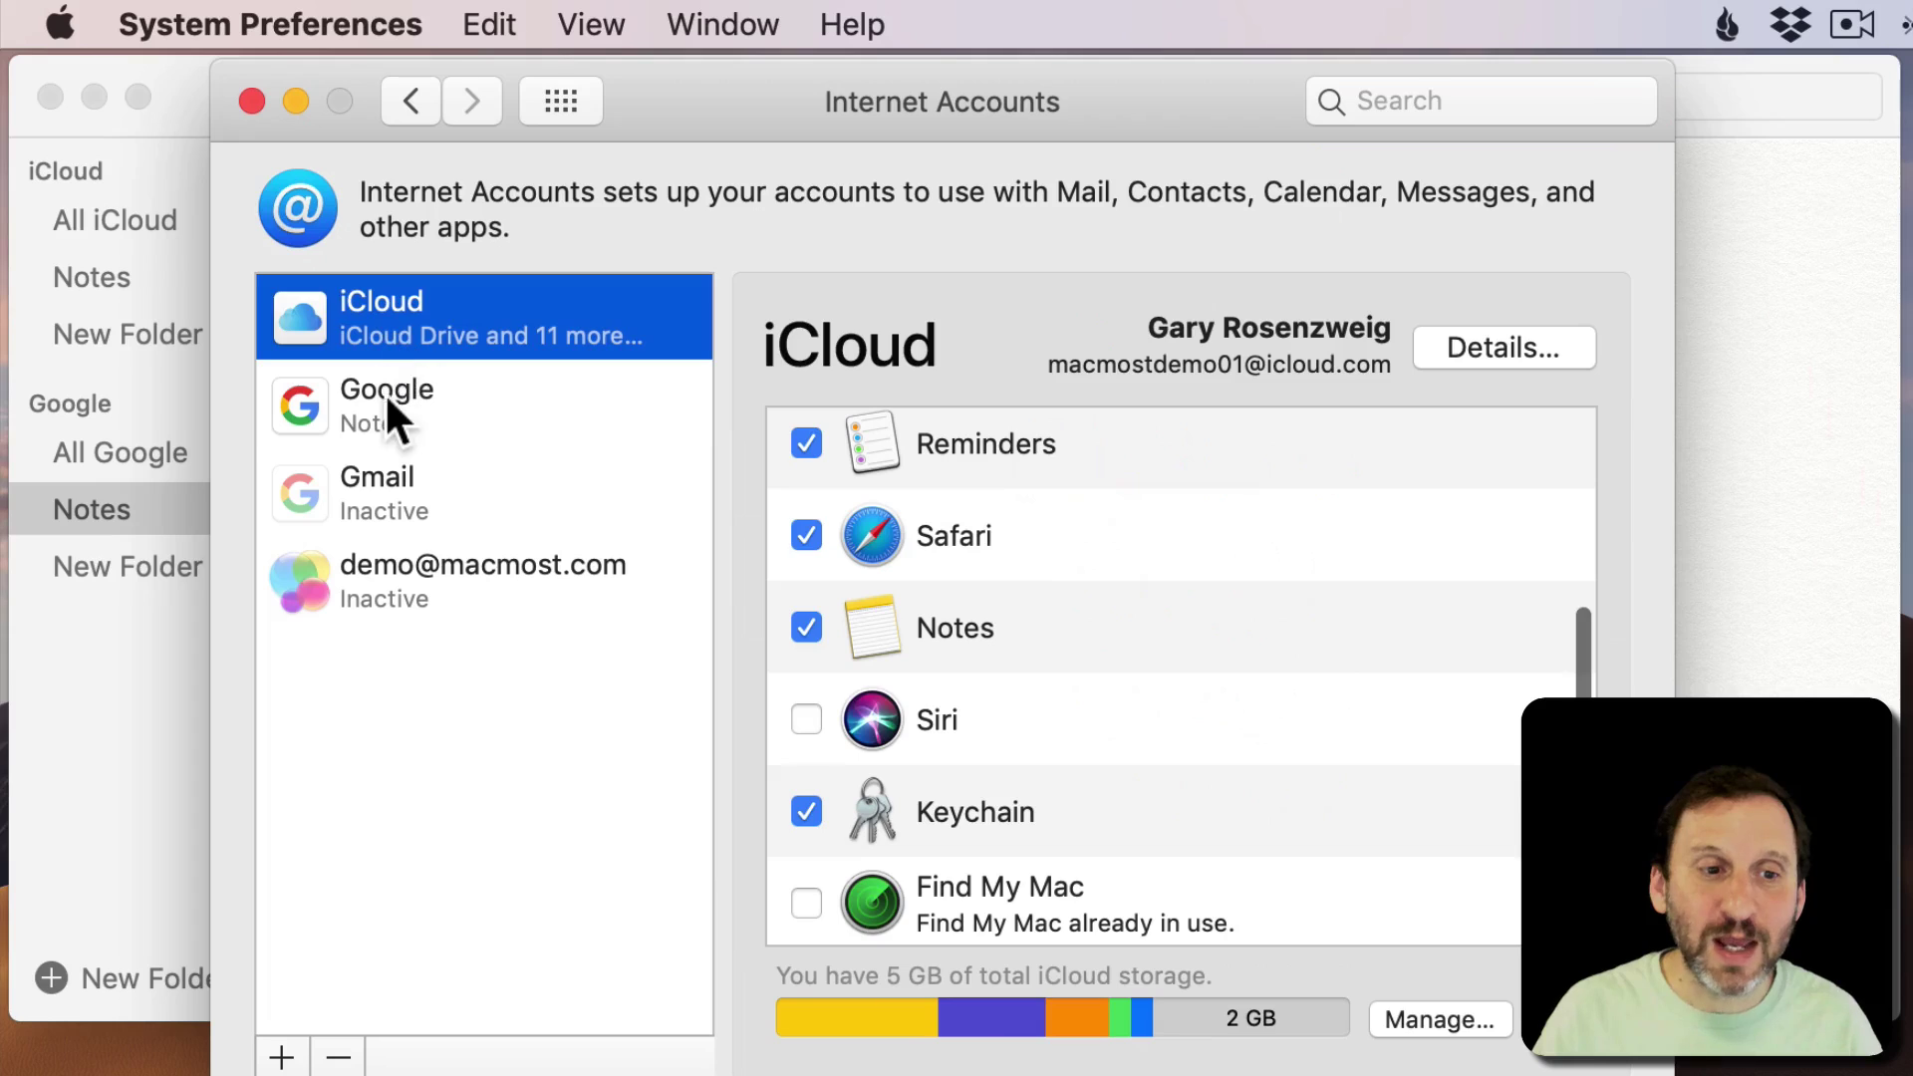
click(385, 395)
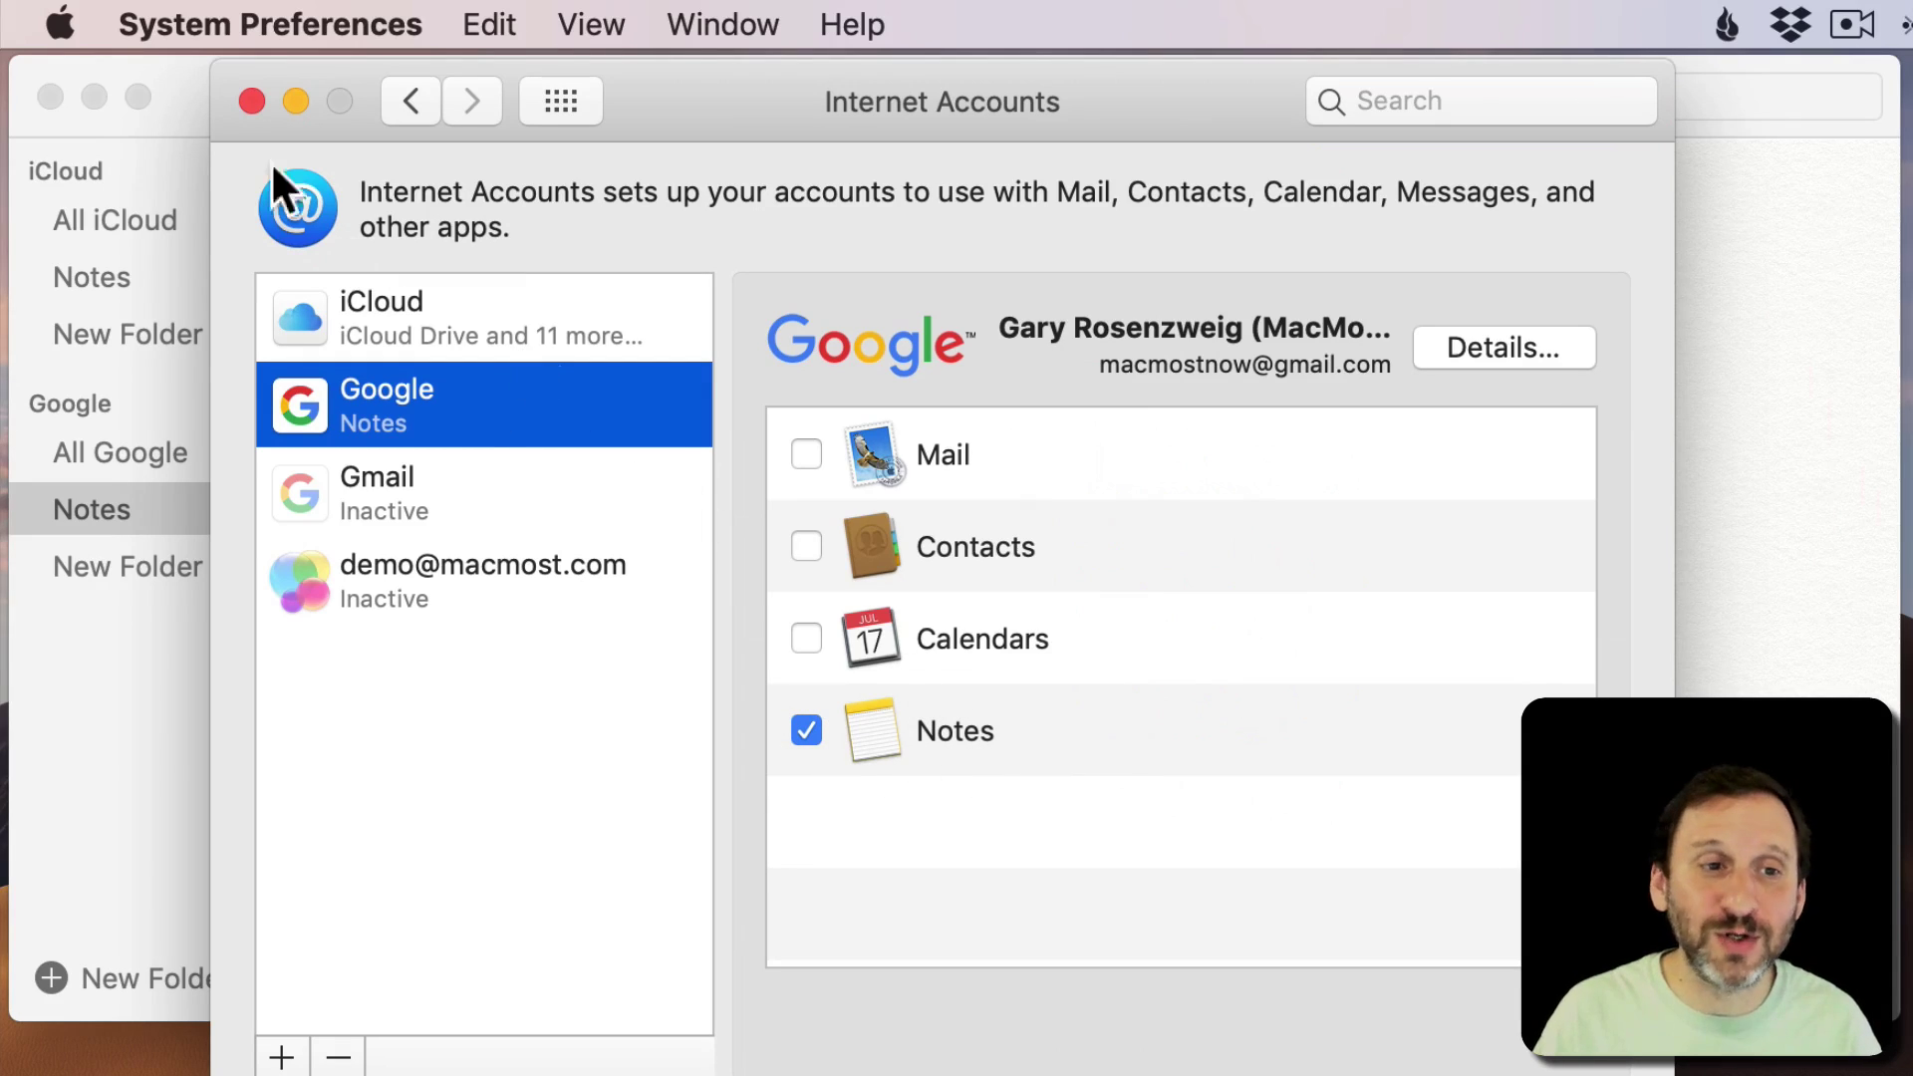
click(254, 100)
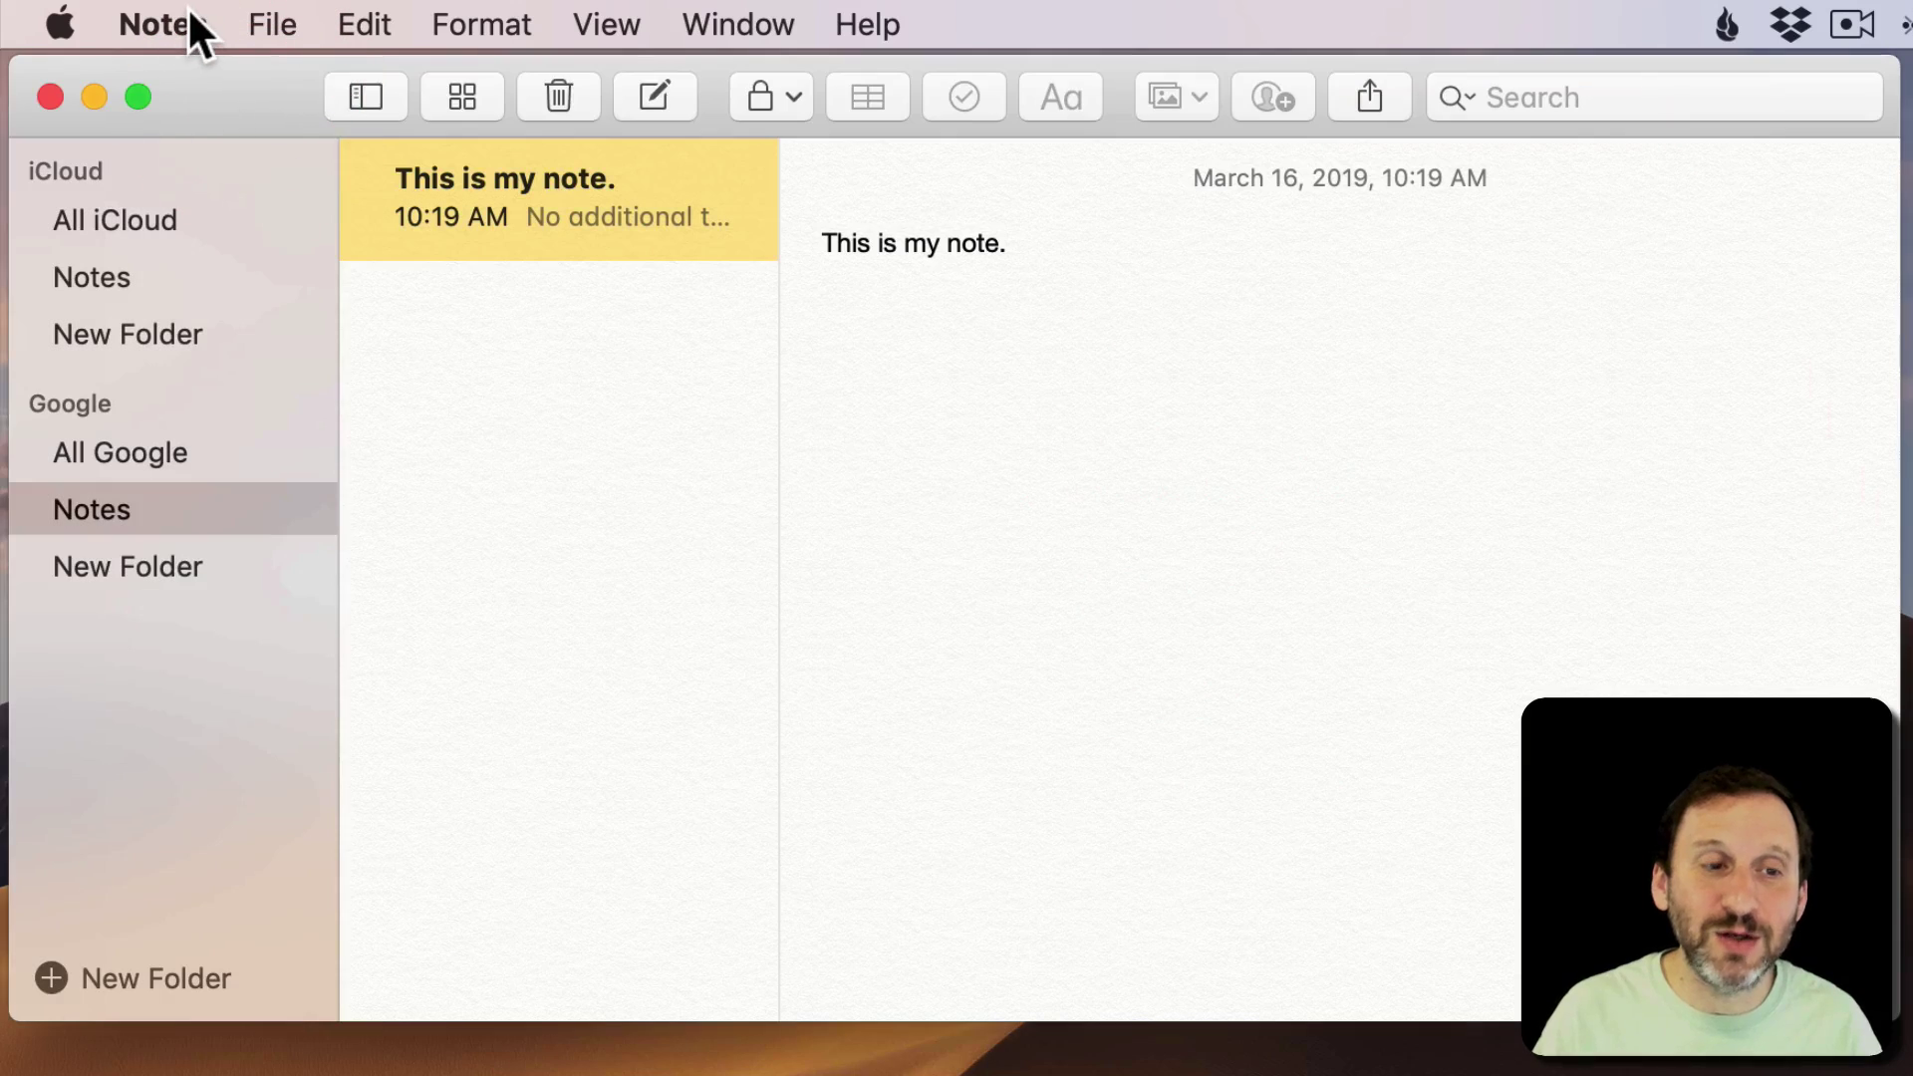
- In Notes Preferences, keep iCloud as the default account and enable the On My Mac account
click(191, 16)
click(199, 149)
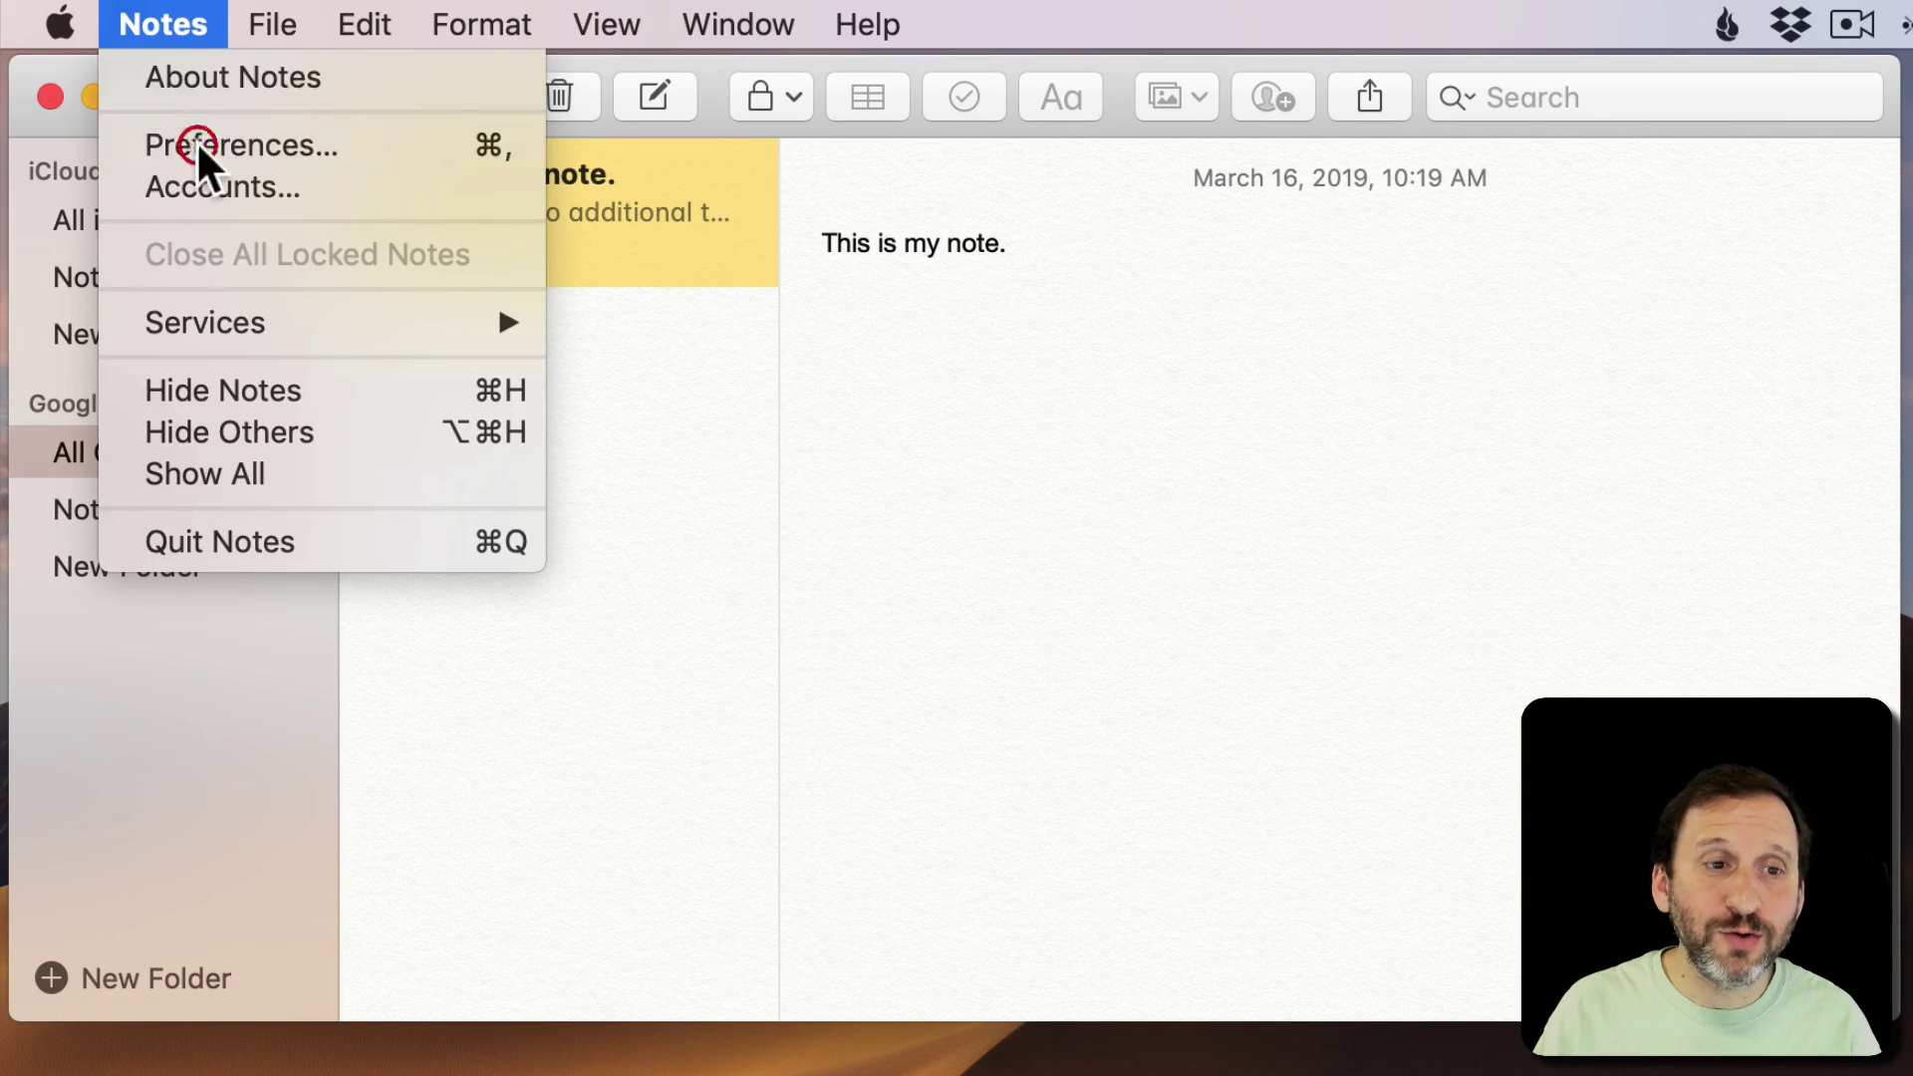
drag(1092, 278, 582, 178)
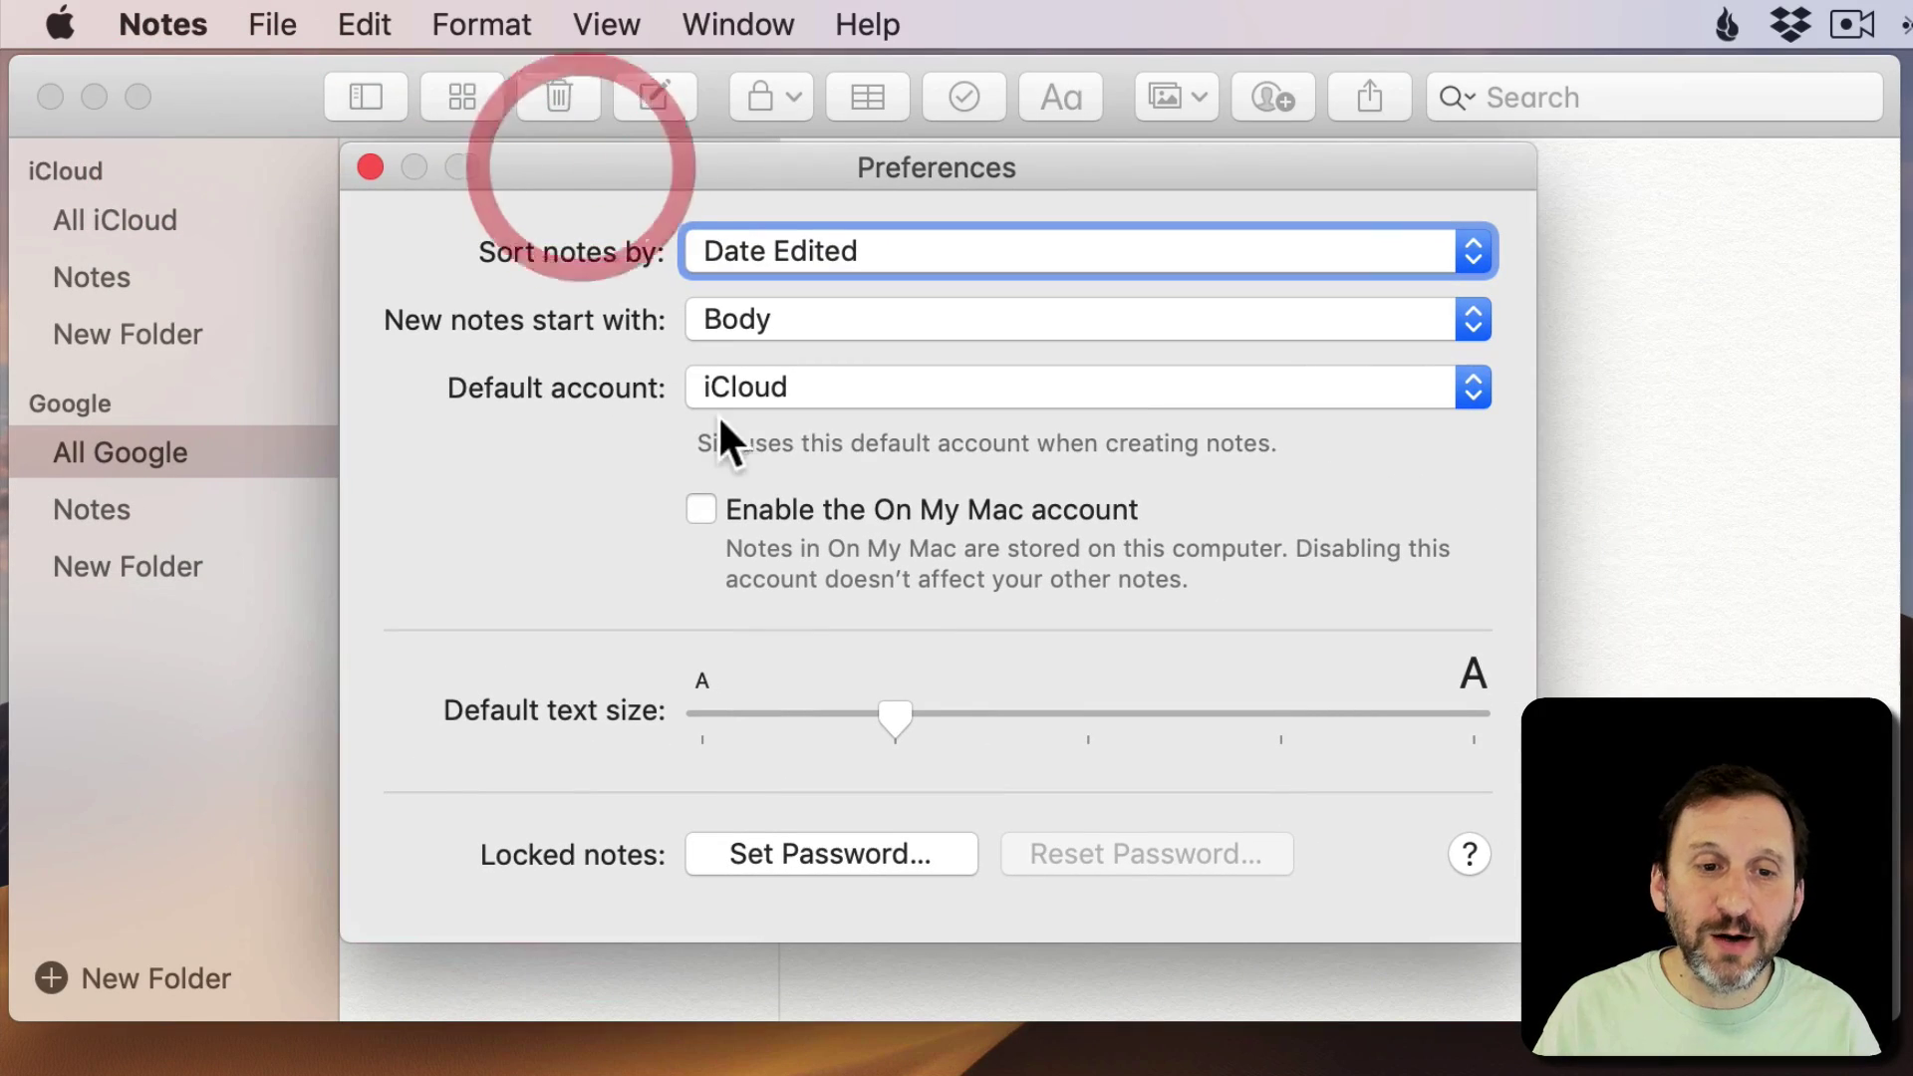
click(794, 391)
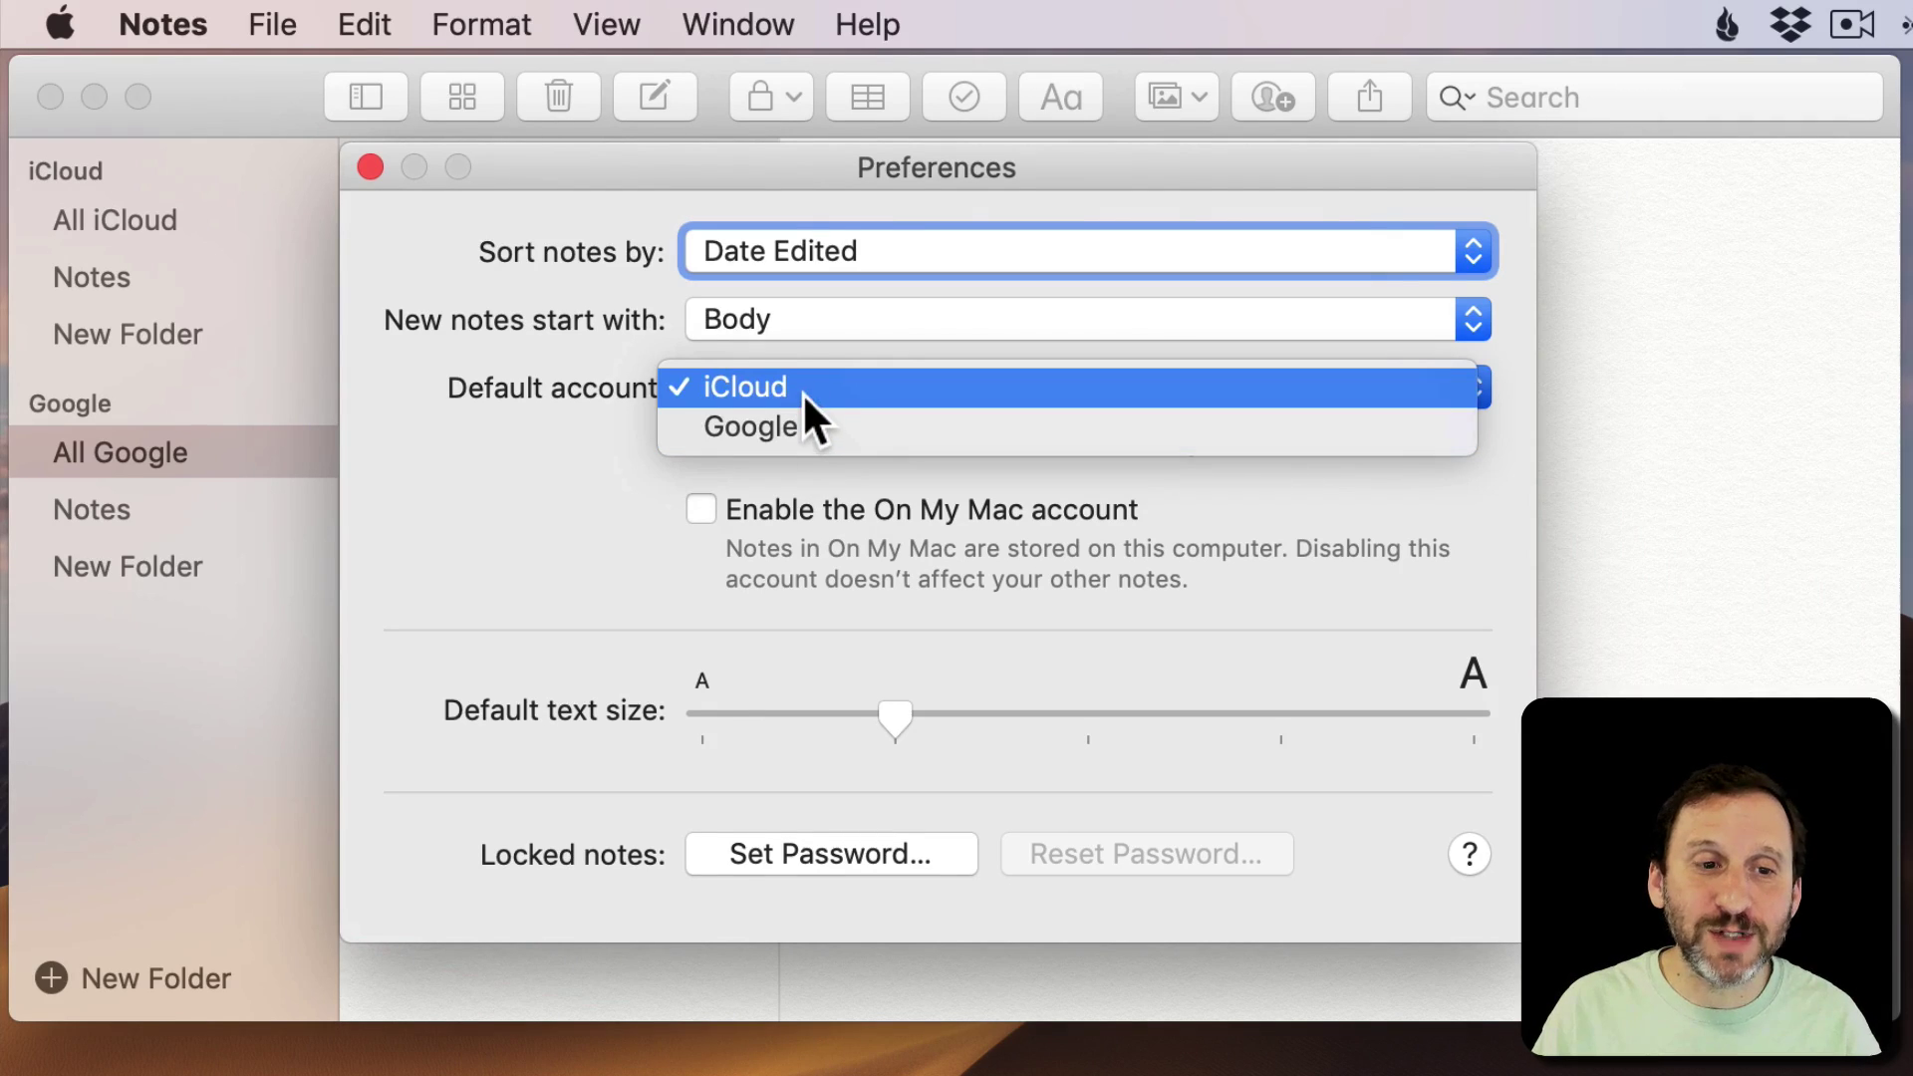
click(746, 390)
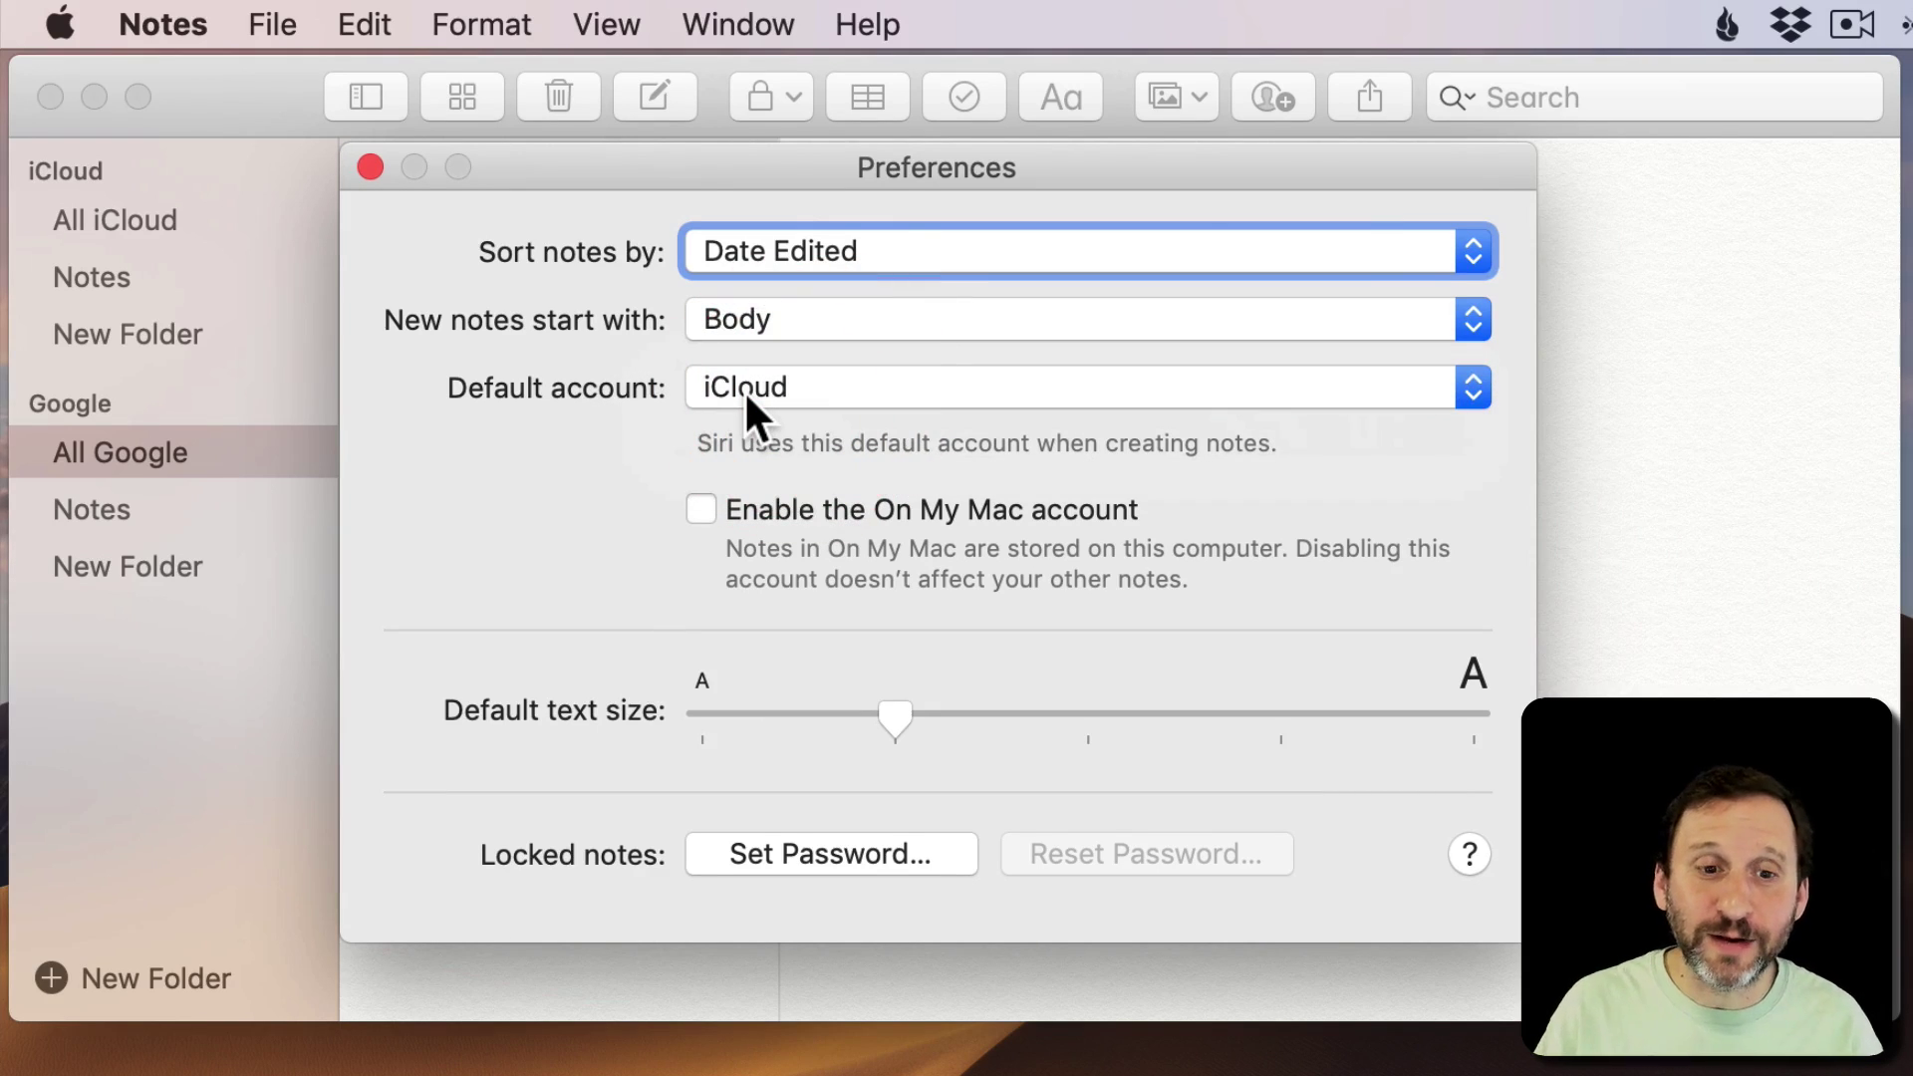
click(840, 501)
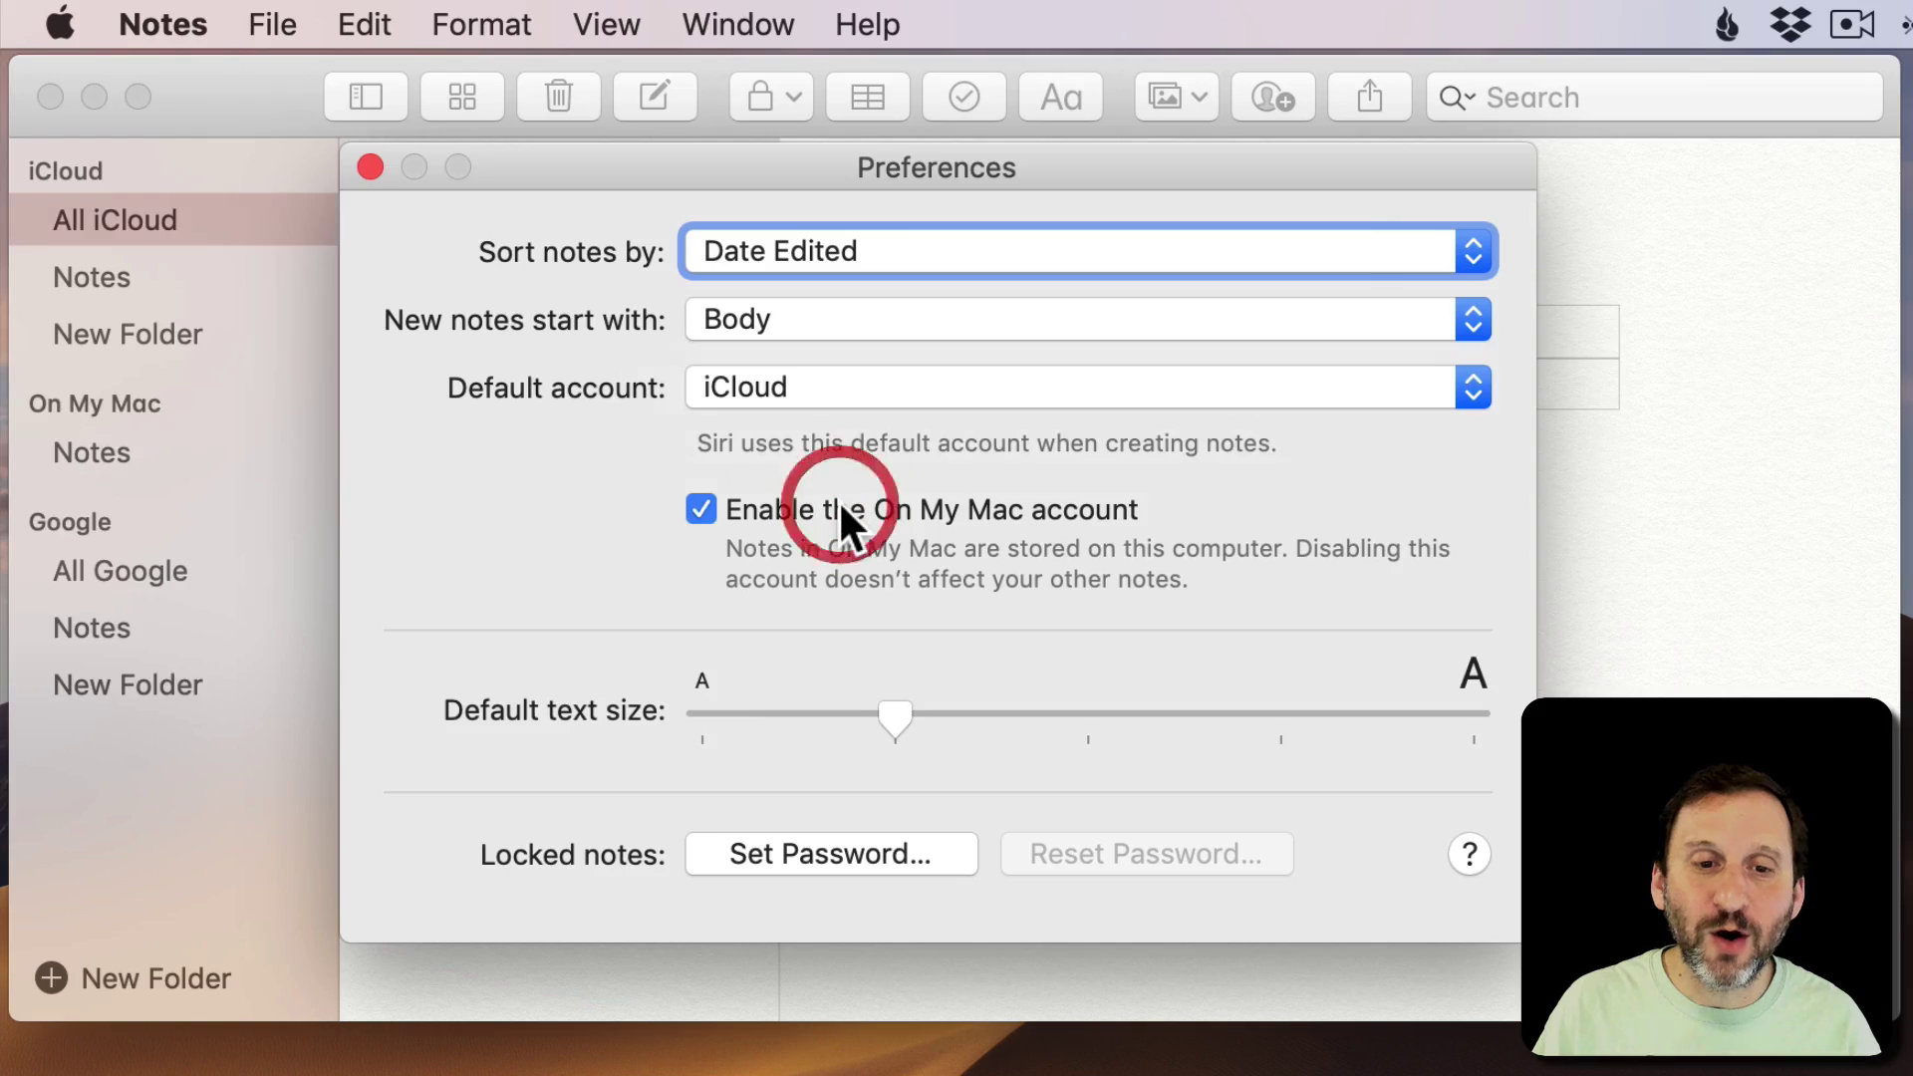
- Close Preferences and show the empty Notes folder under On My Mac
click(370, 167)
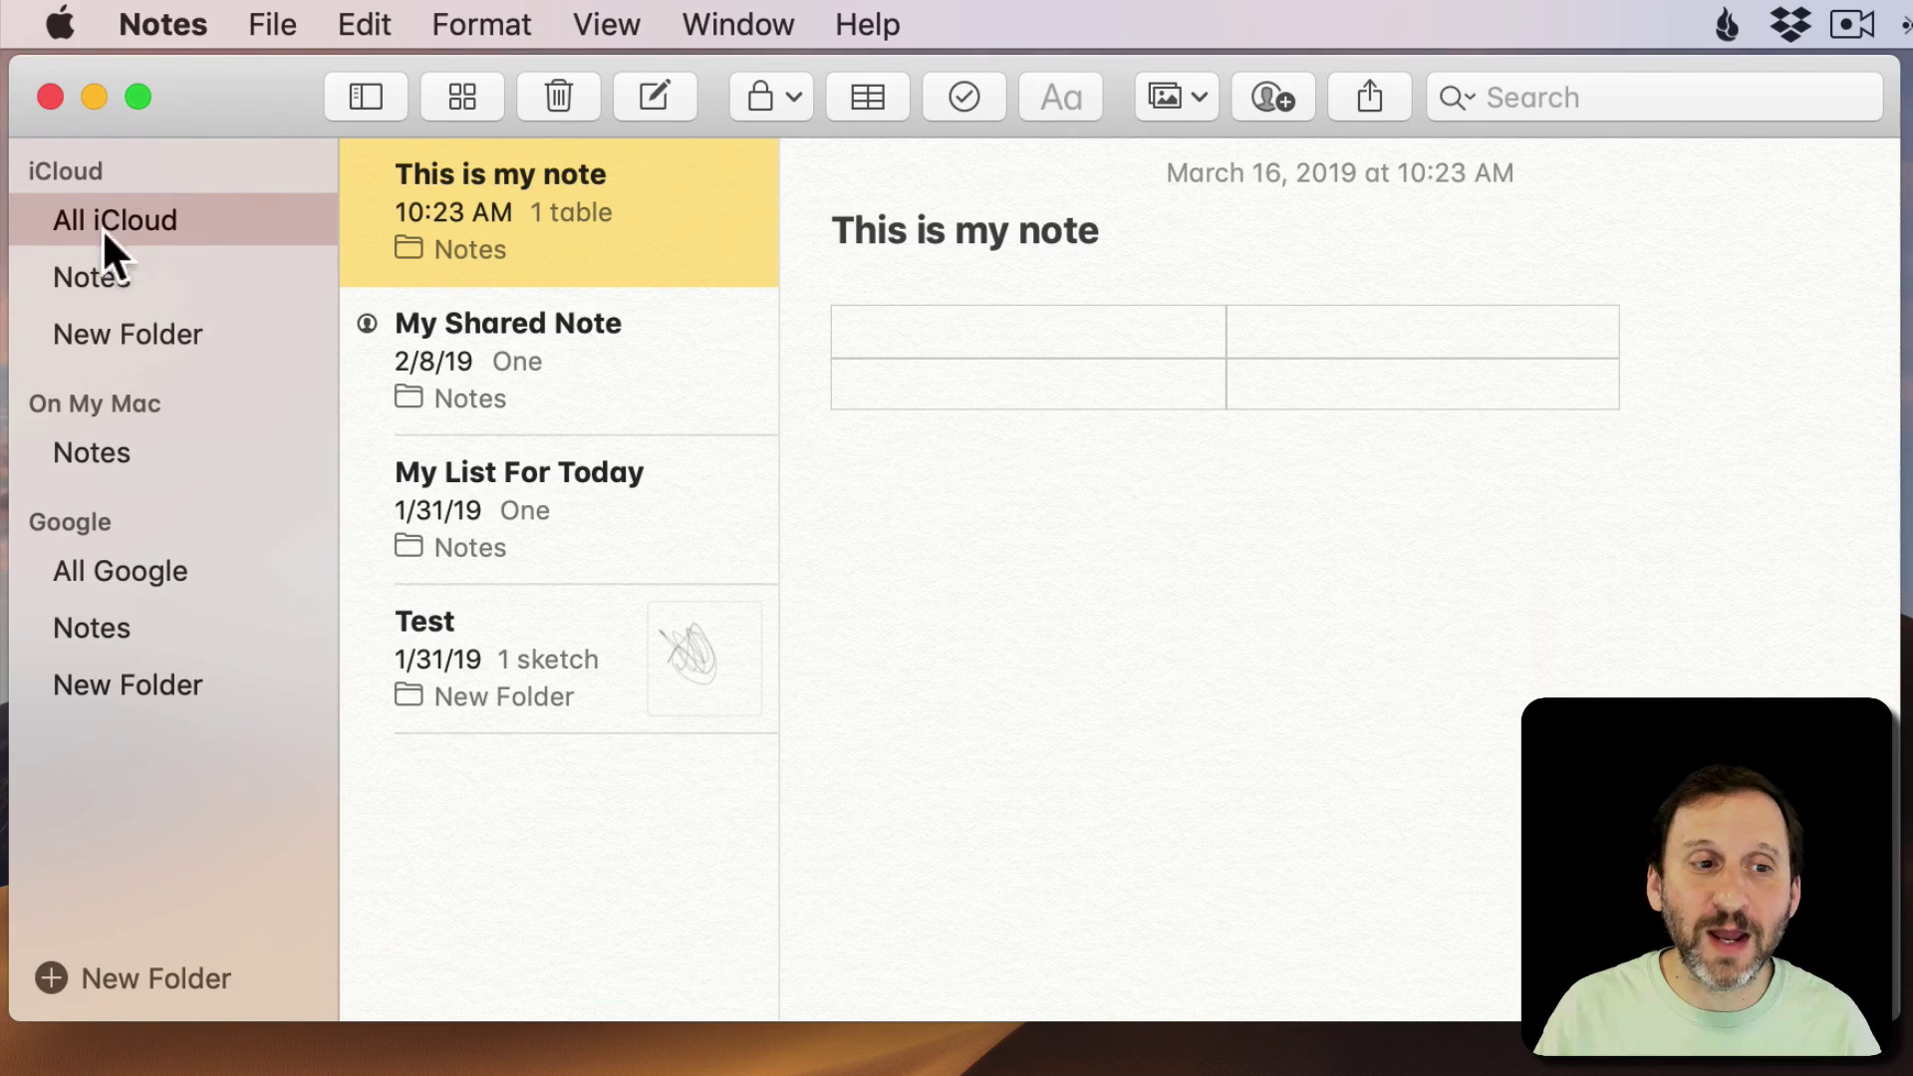
click(111, 435)
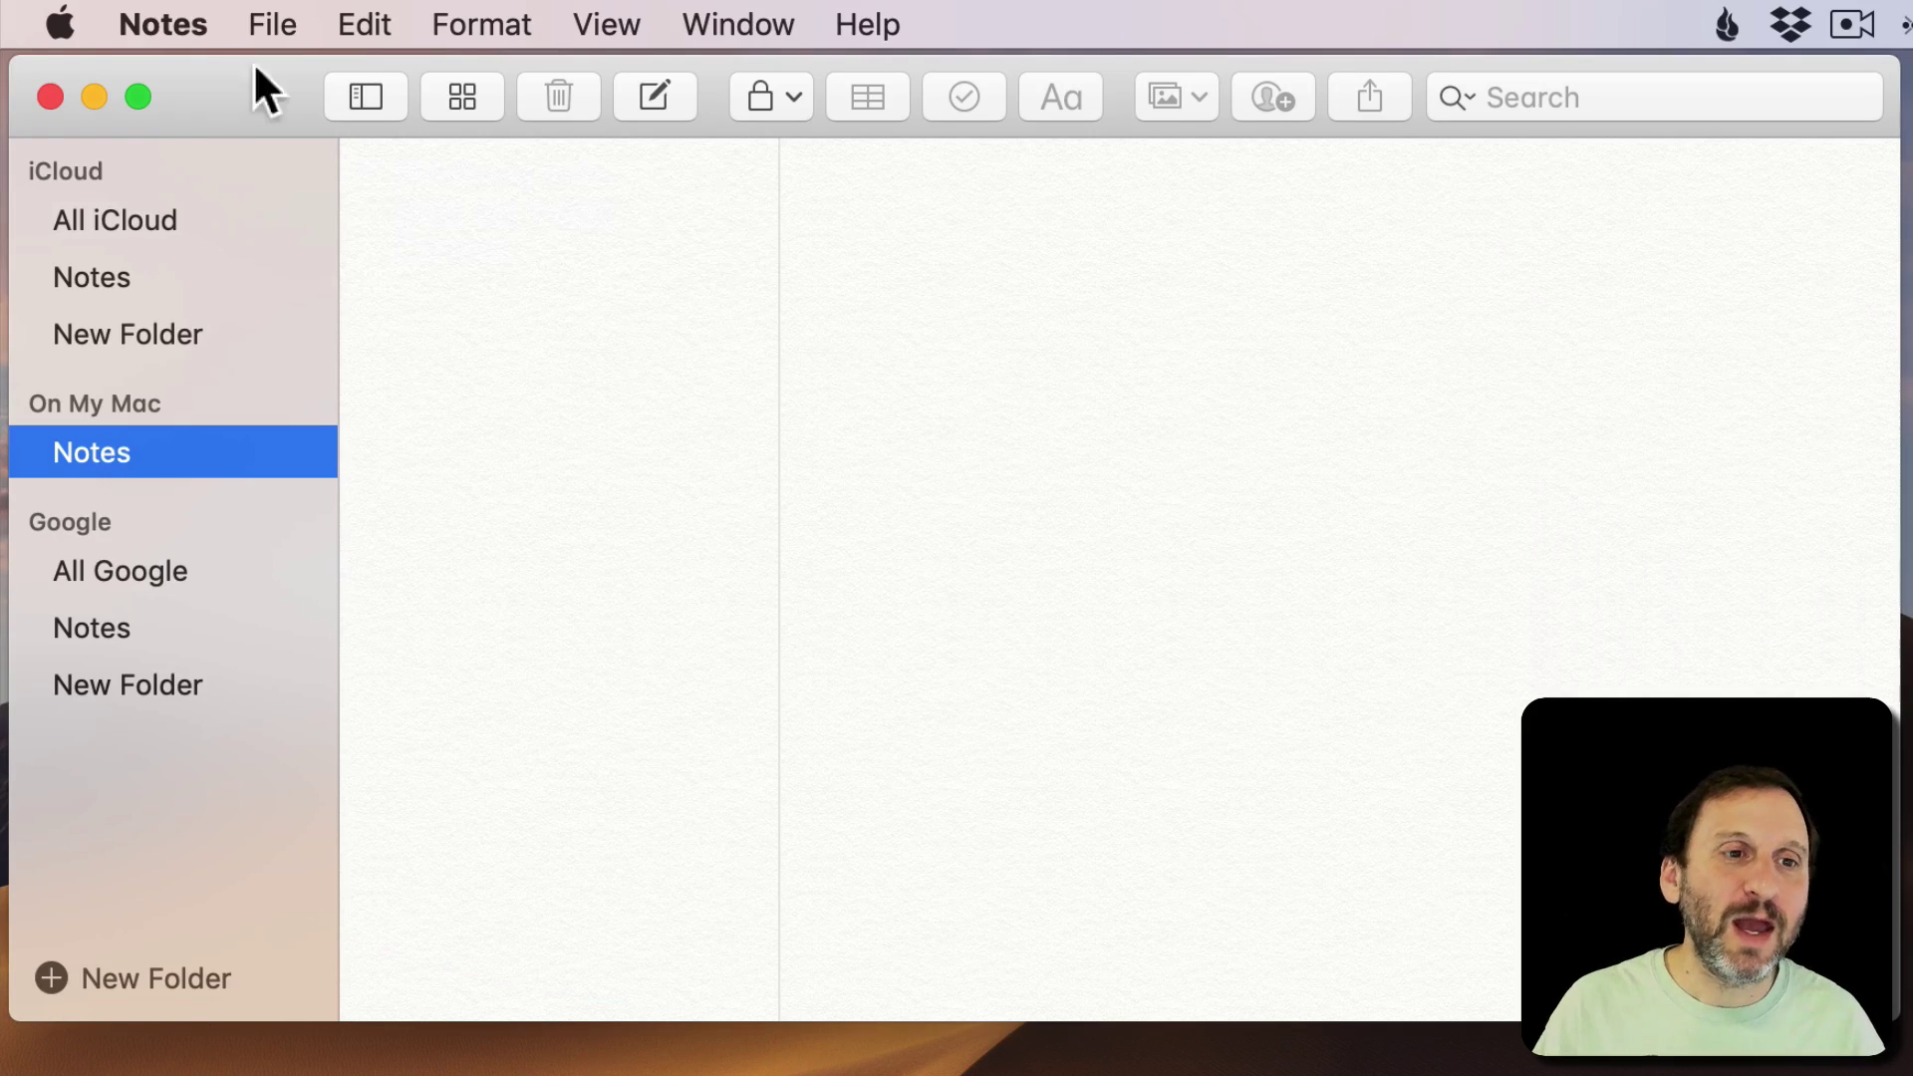
- Create a local note reading 'This is a test' and look over its text style options
click(654, 95)
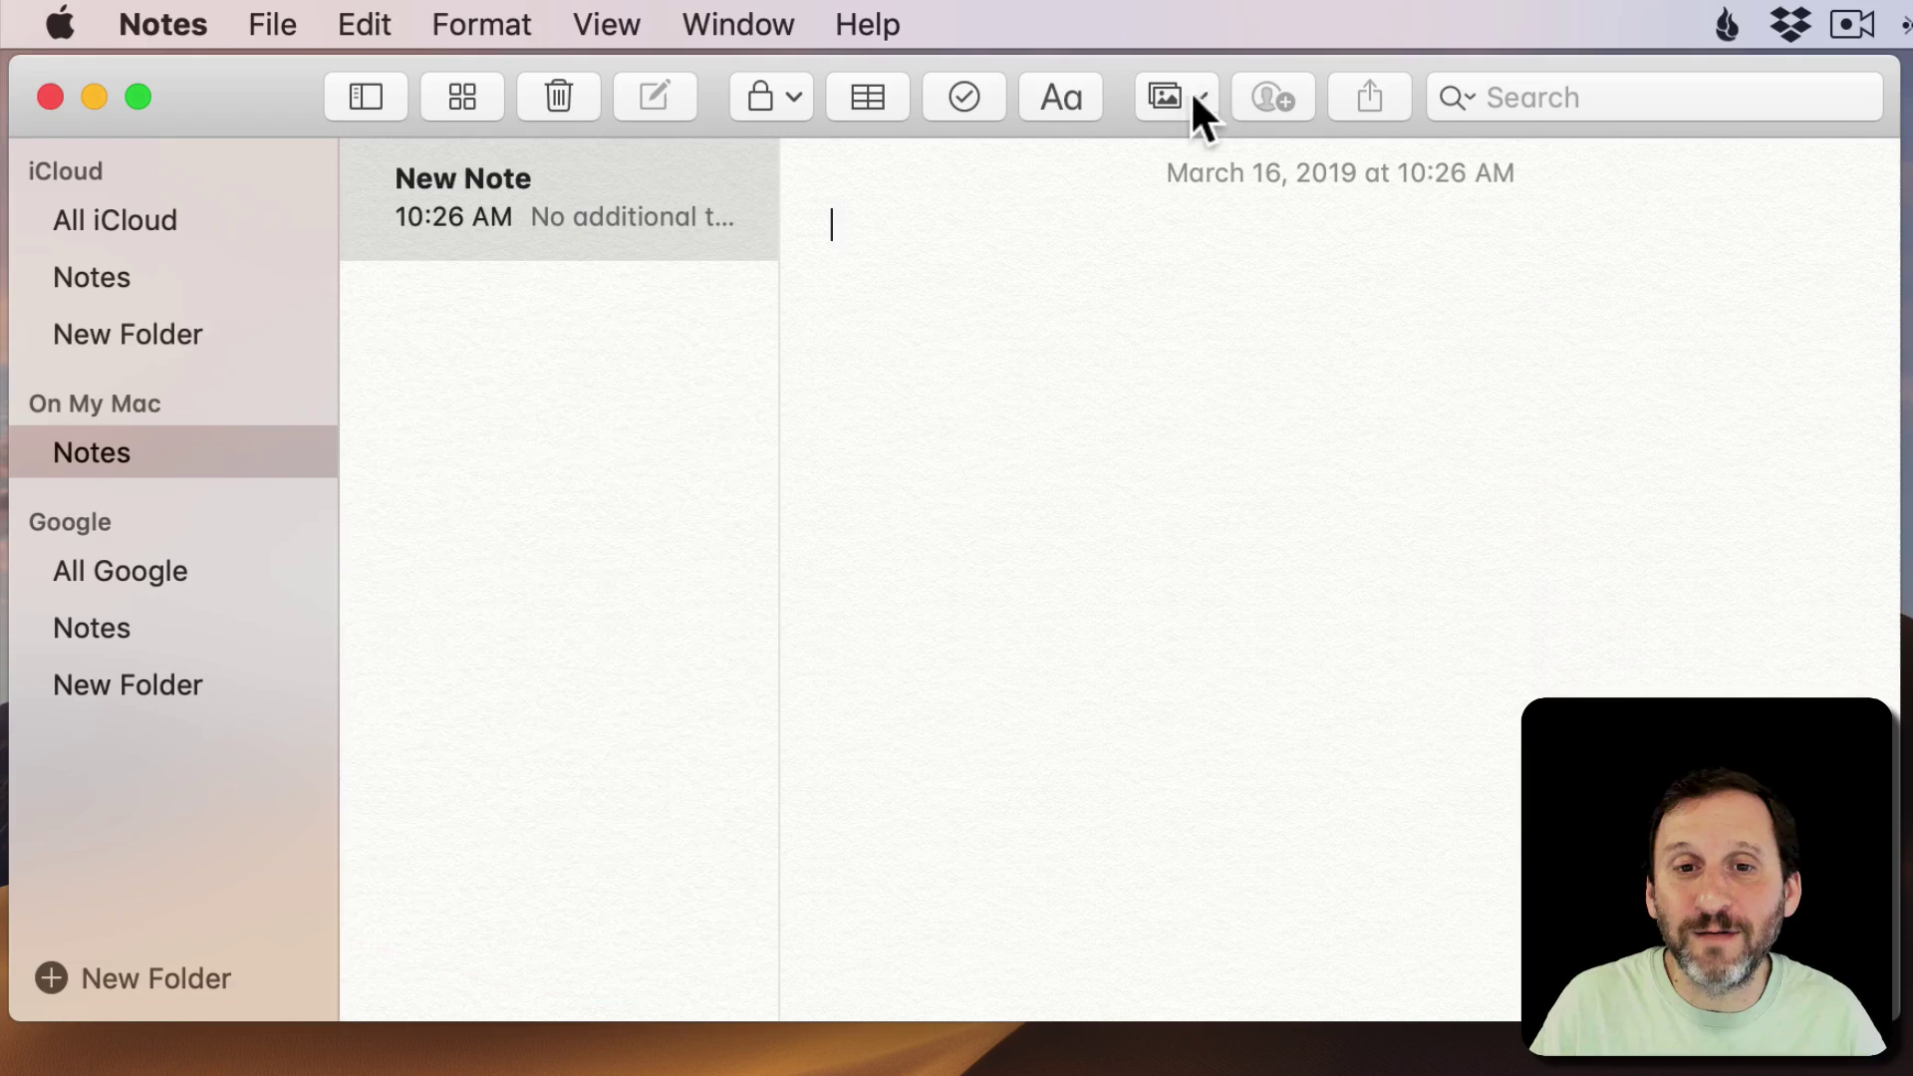
text(This is a)
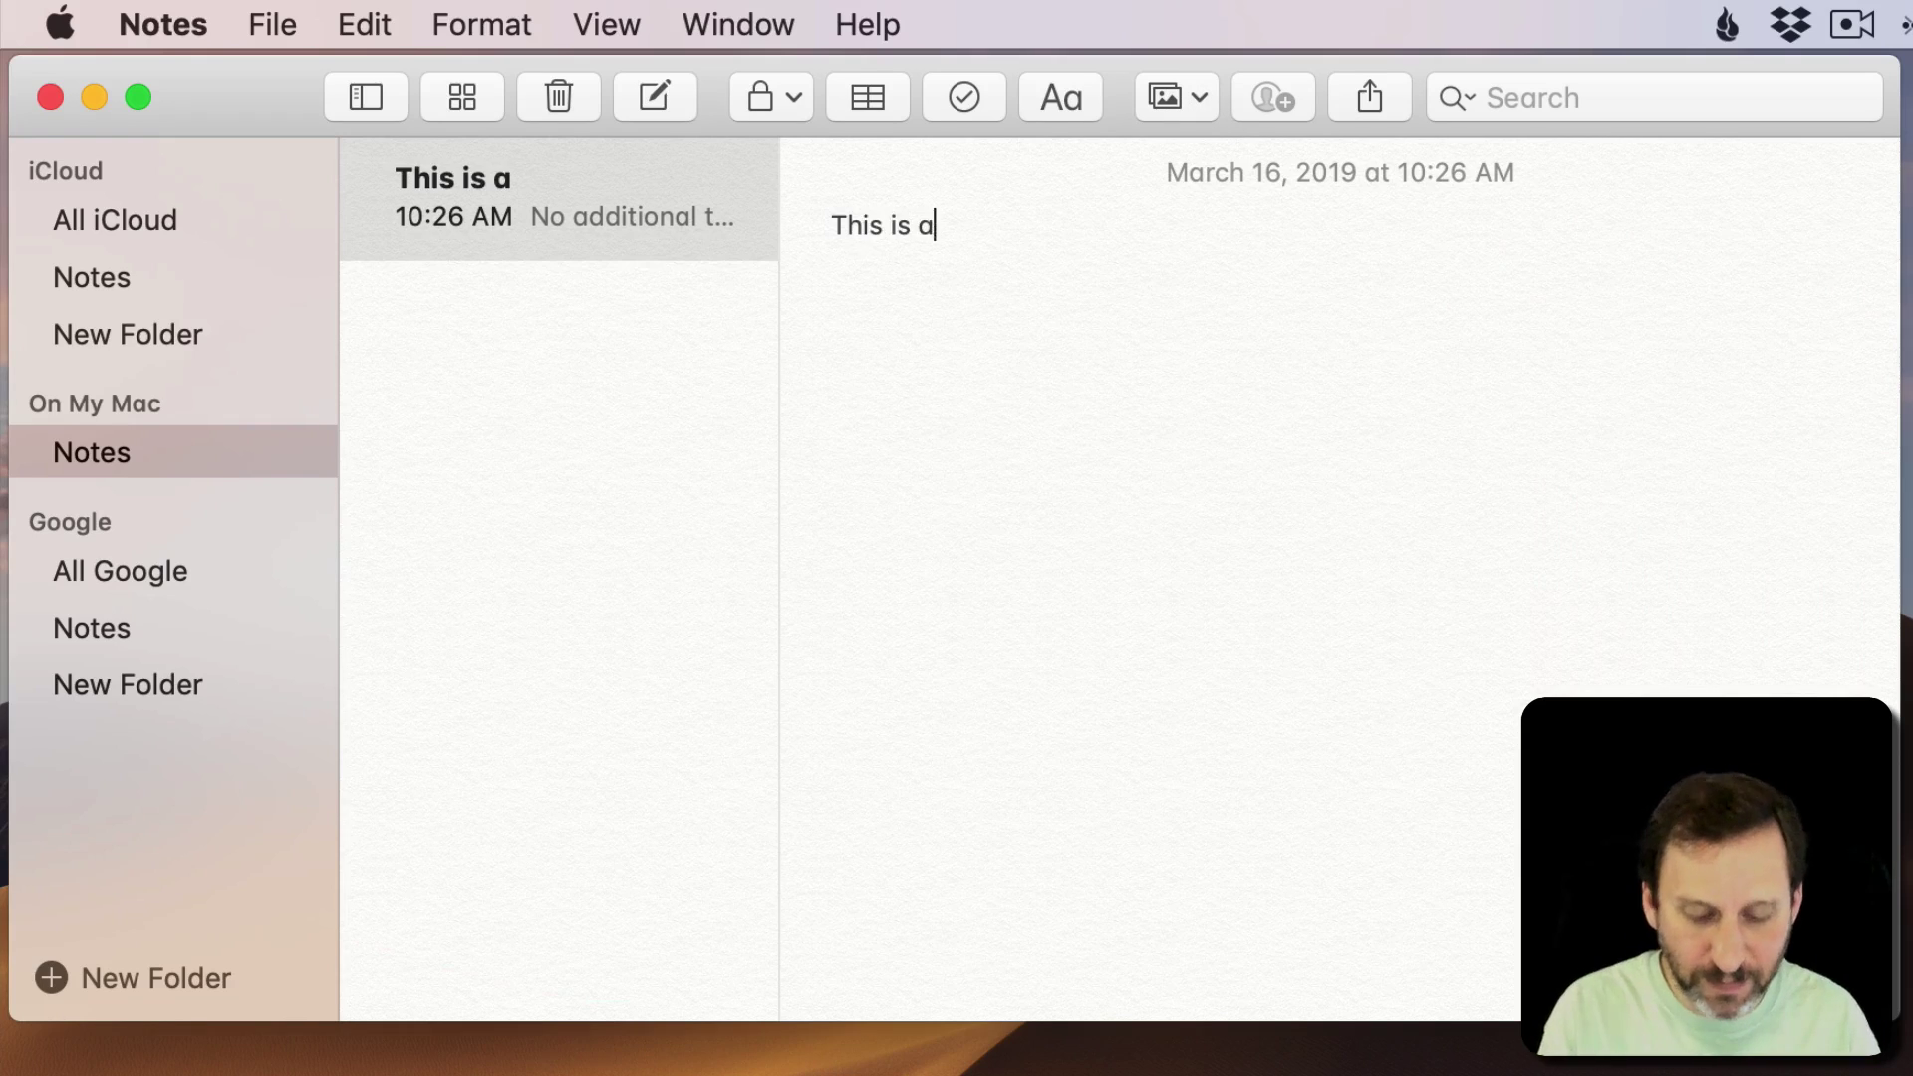
text( test)
double_click(947, 224)
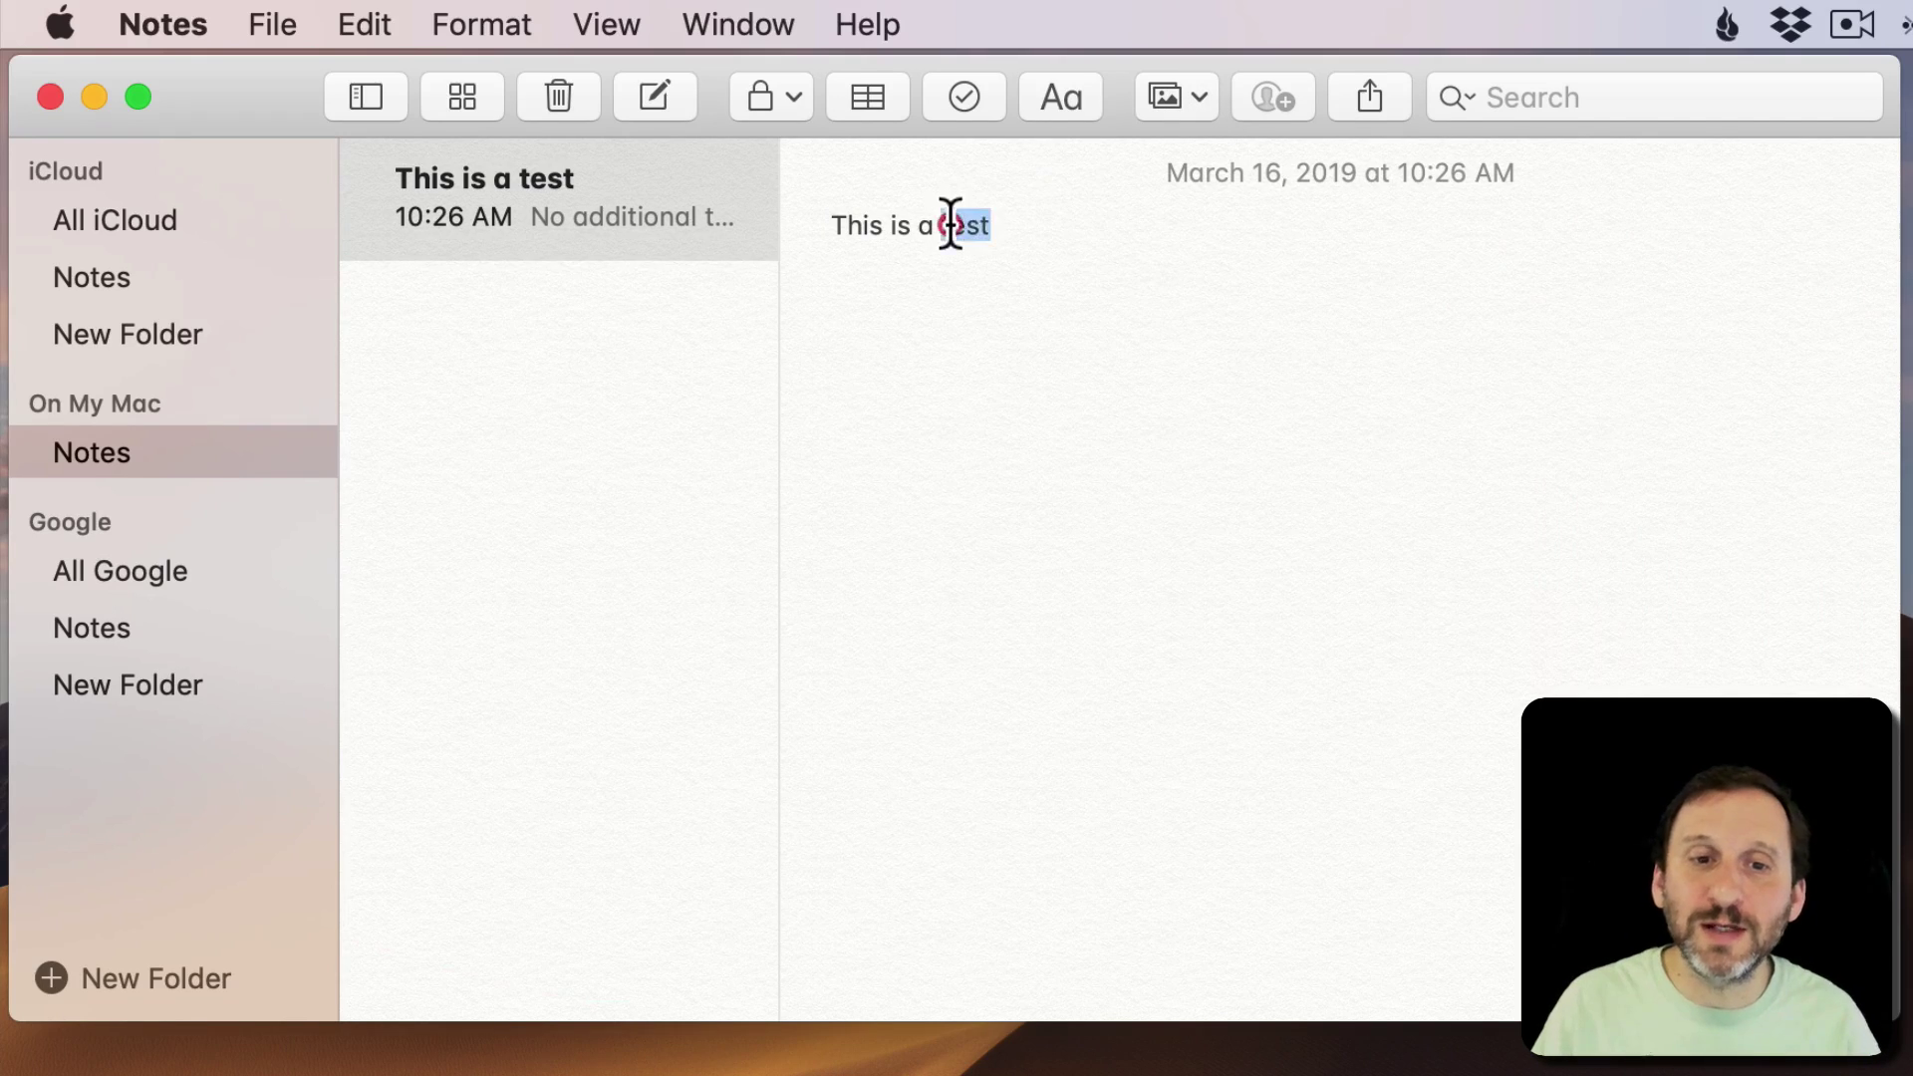
click(1051, 93)
click(1466, 306)
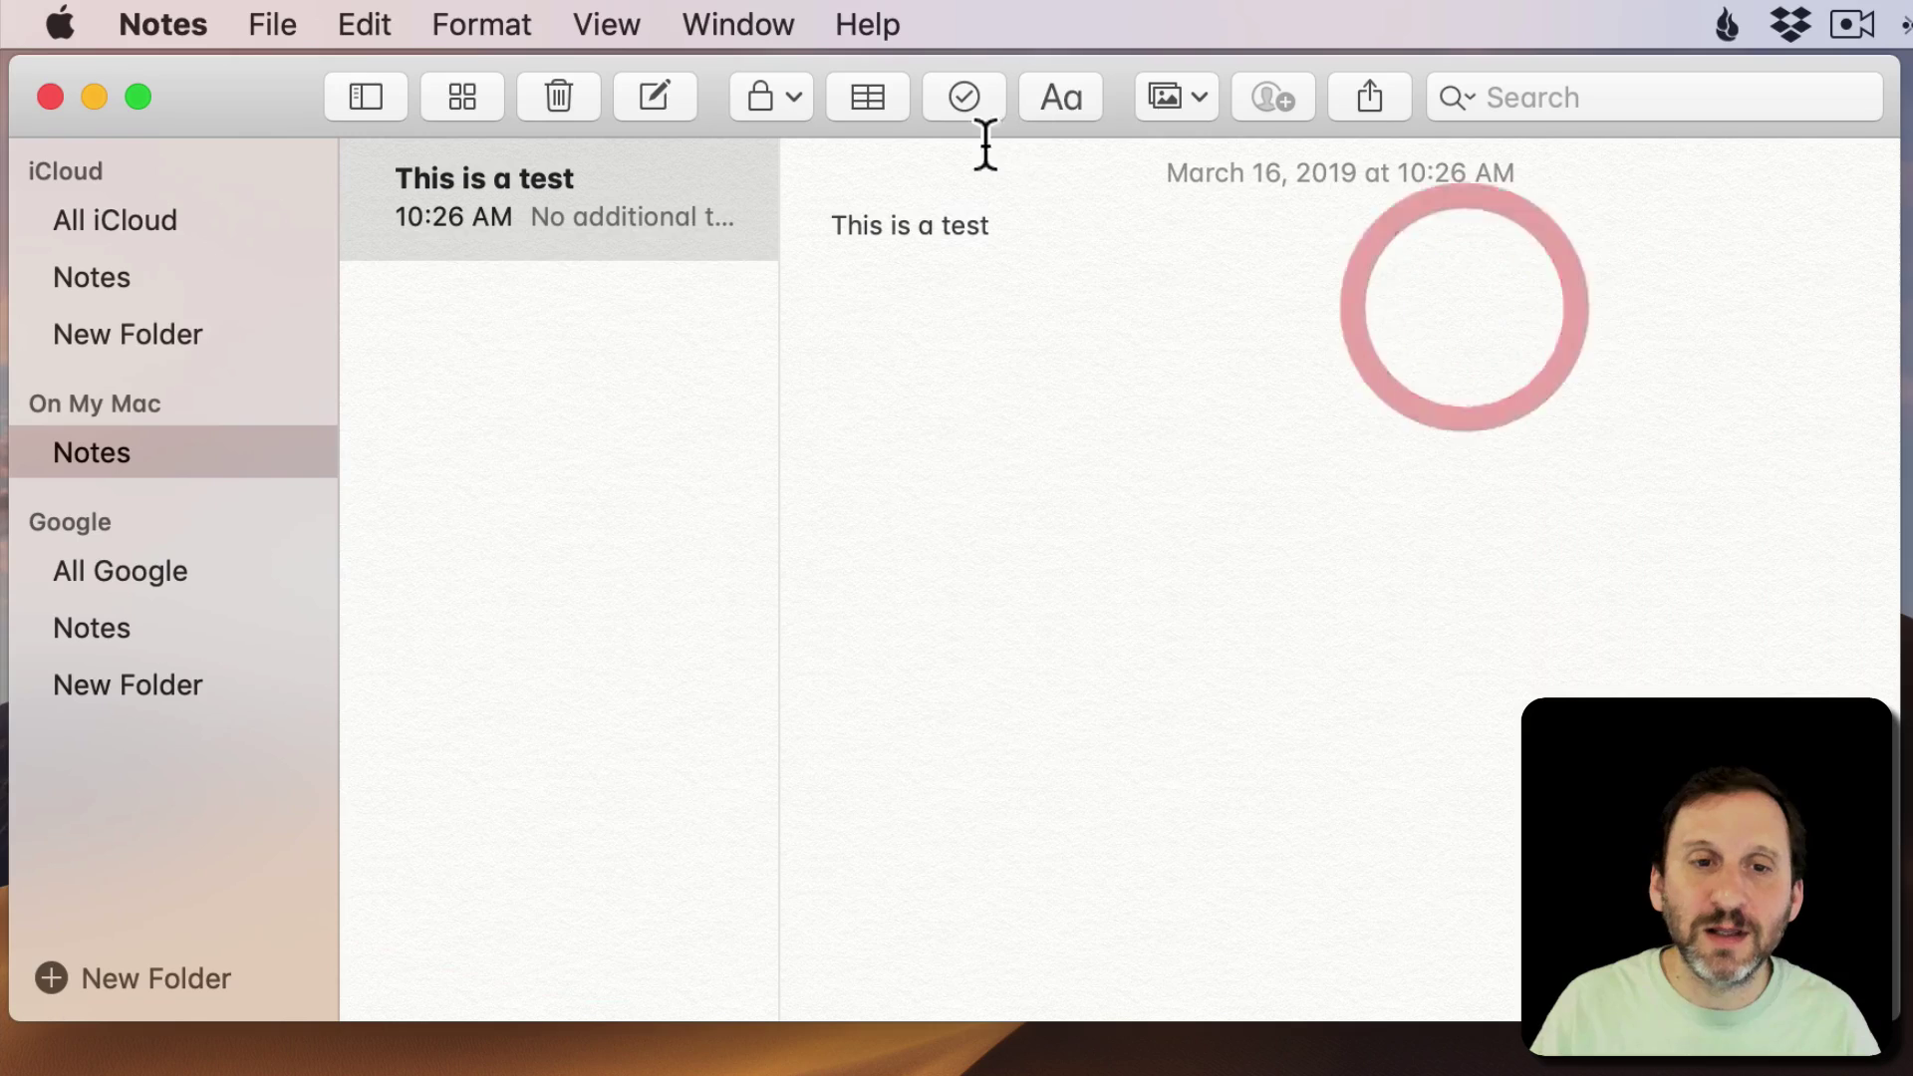
- Add a table to the local note, then list all iCloud notes
click(869, 98)
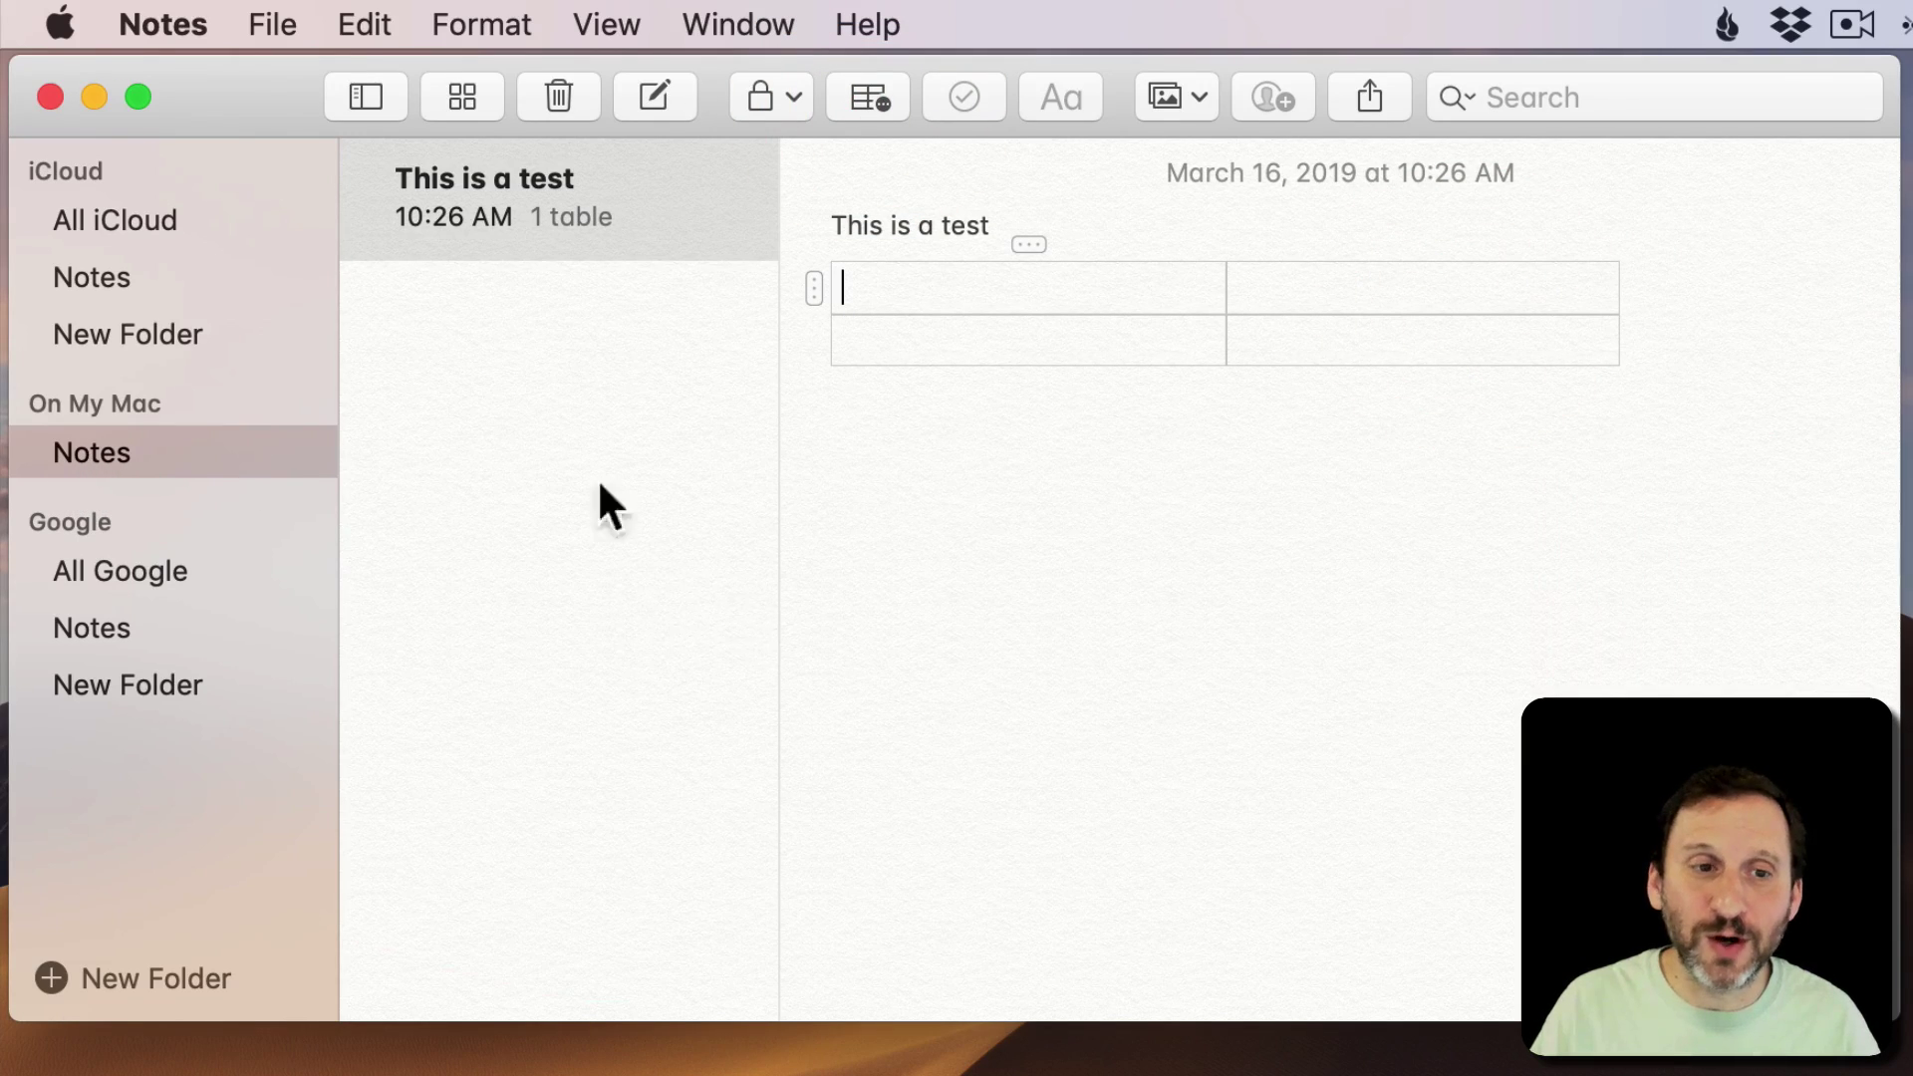
click(896, 509)
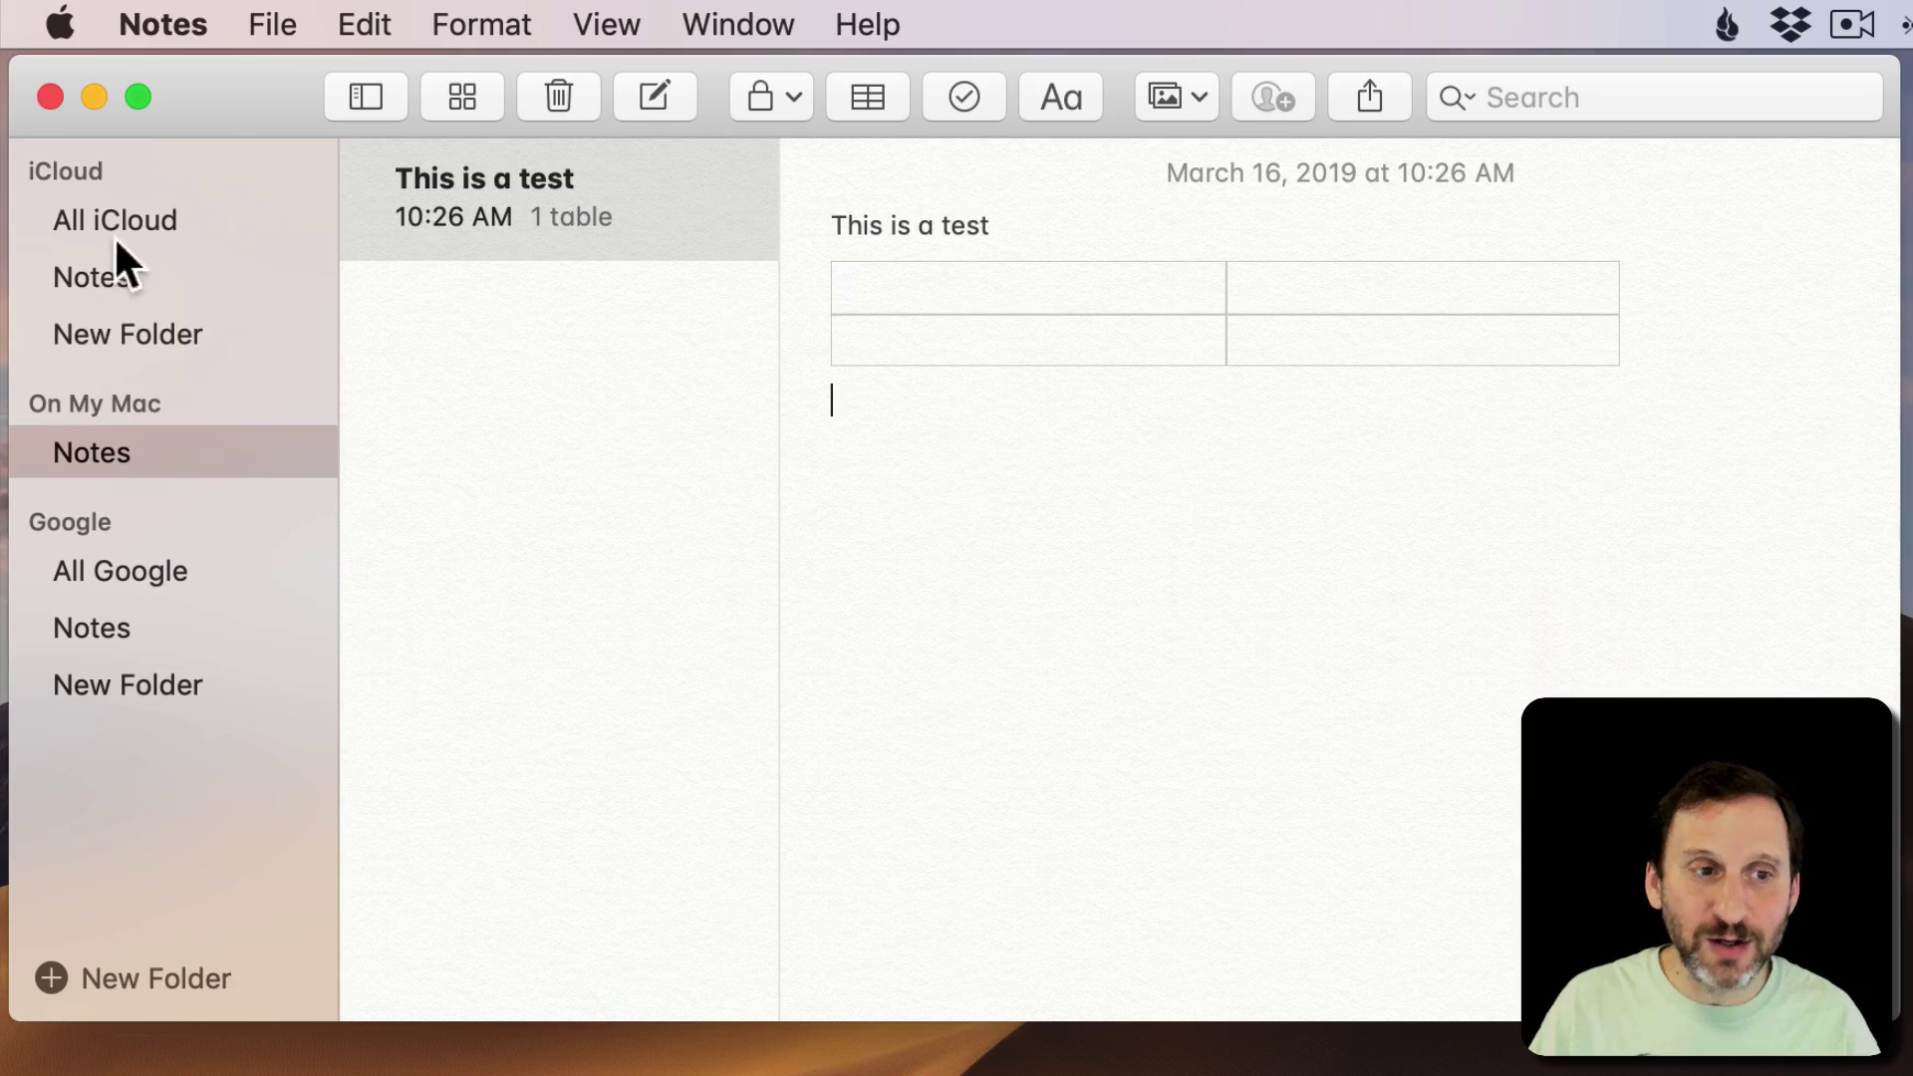
click(130, 212)
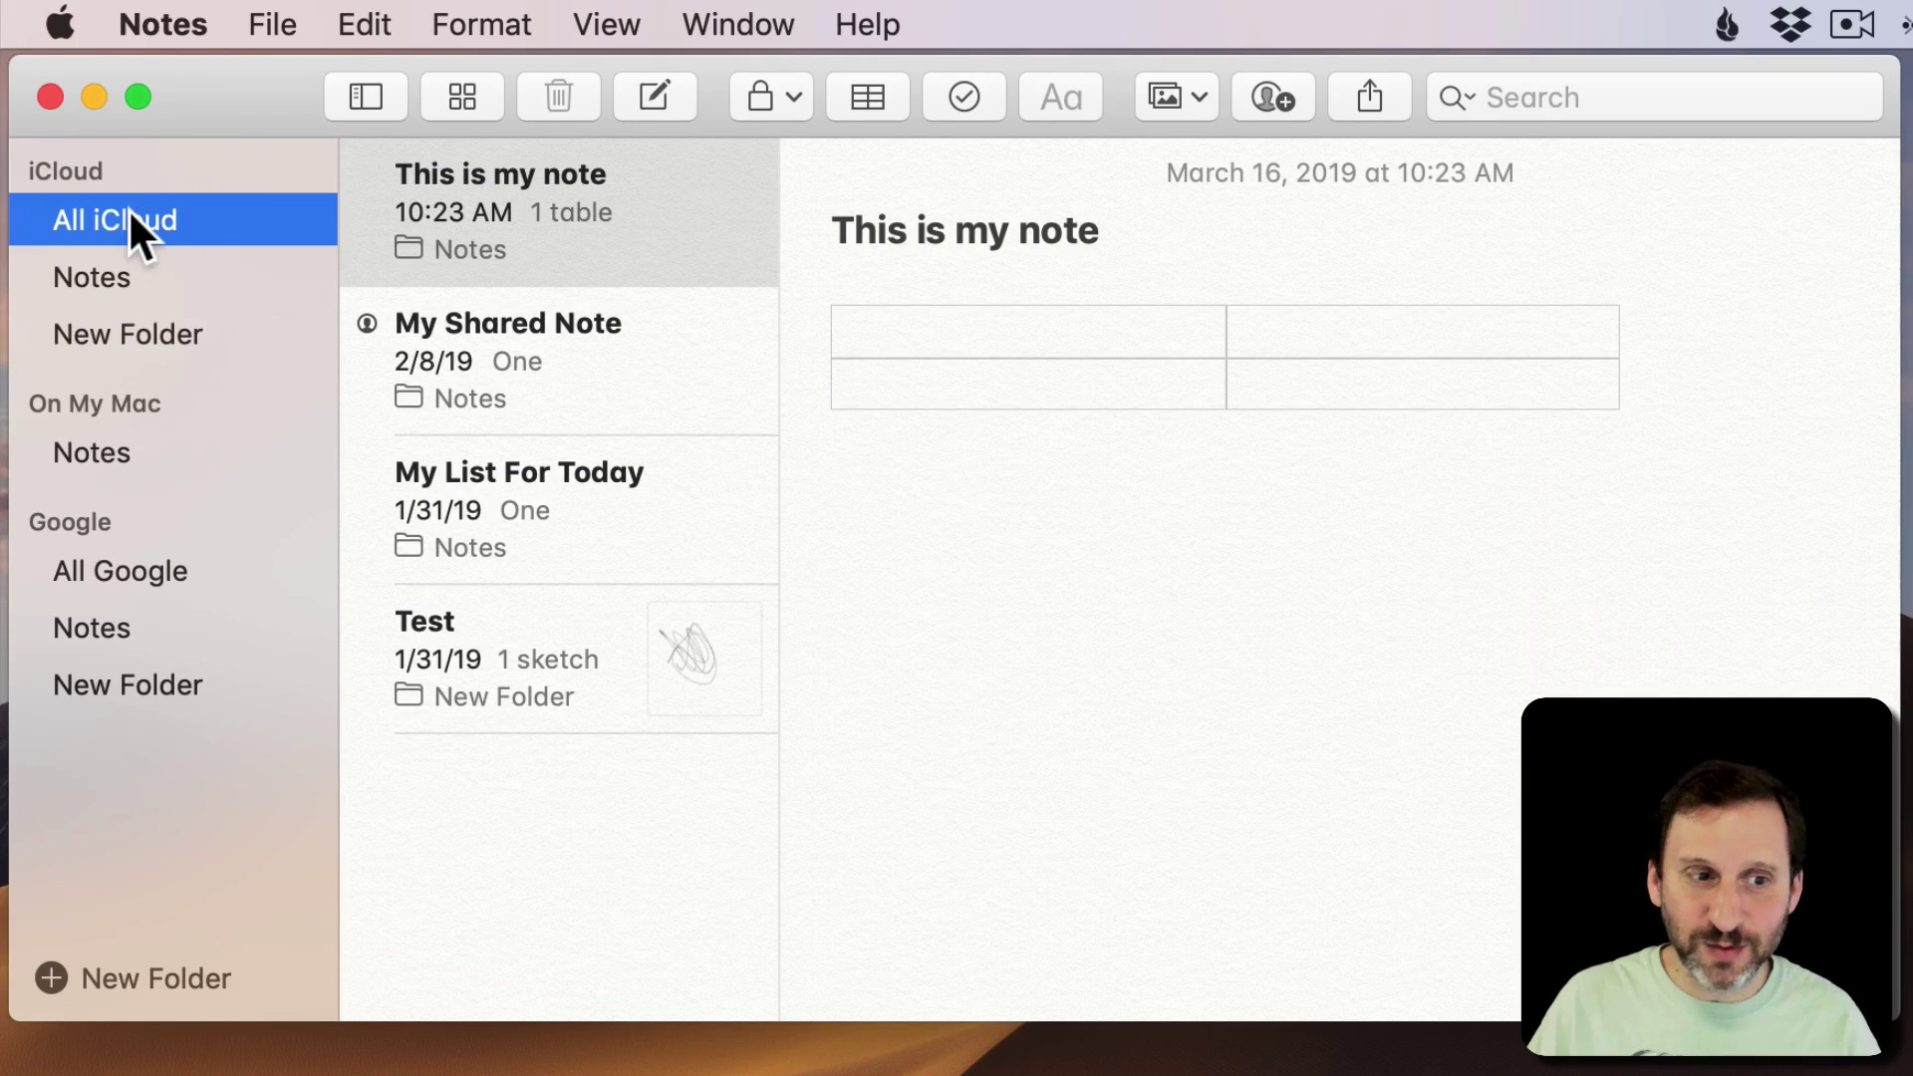